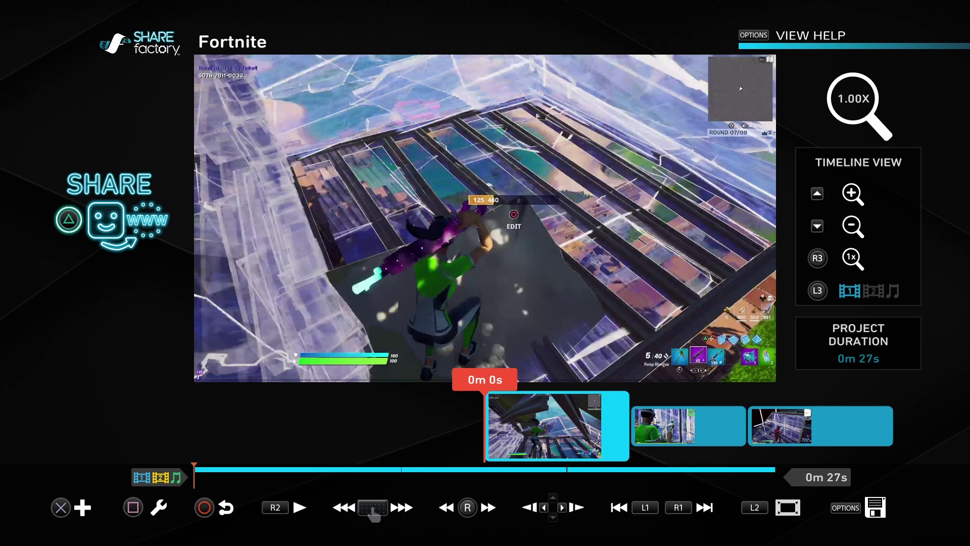
Step: Scrub through all three Fortnite clips on the timeline, returning to the first clip at 0m 4s
{"action": "key", "text": "Right"}
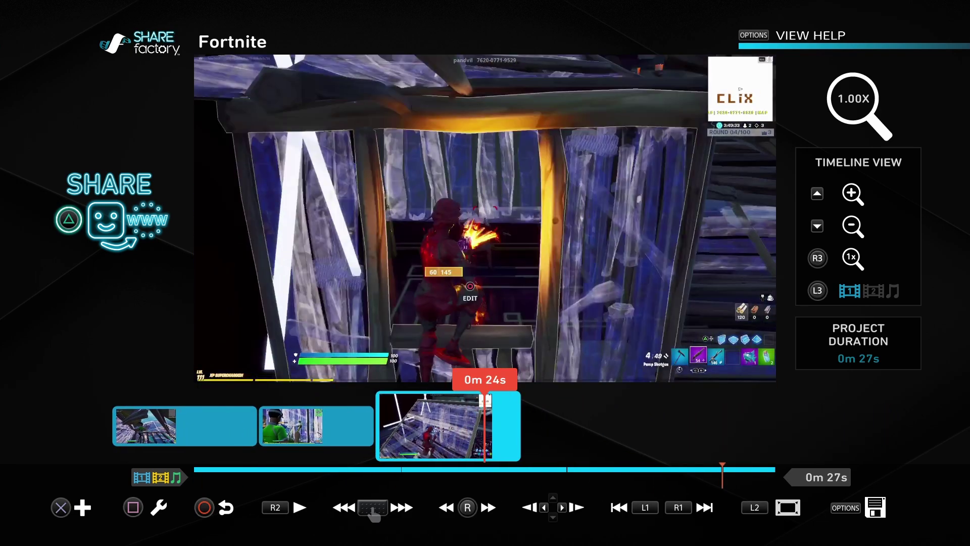
{"action": "key", "text": "Left"}
{"action": "key", "text": "Right"}
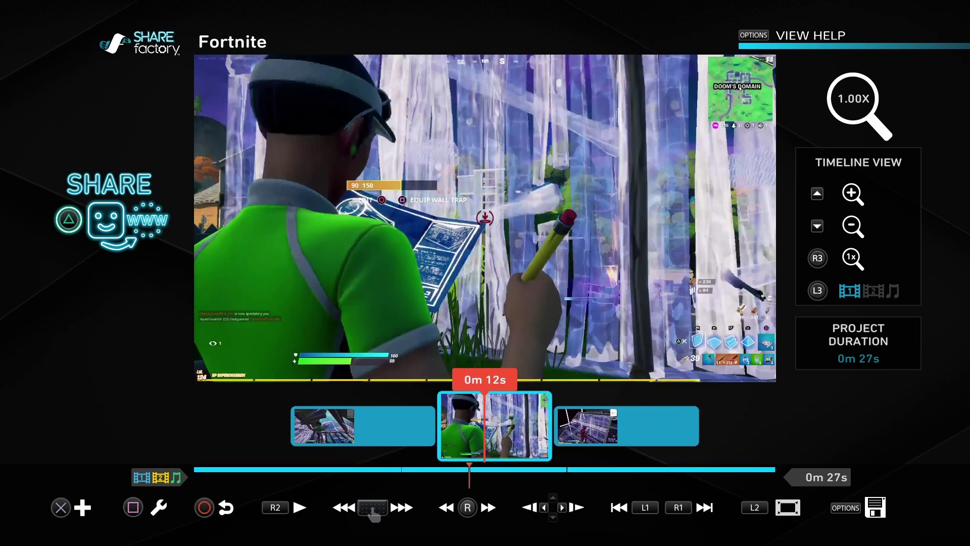
{"action": "key", "text": "Left"}
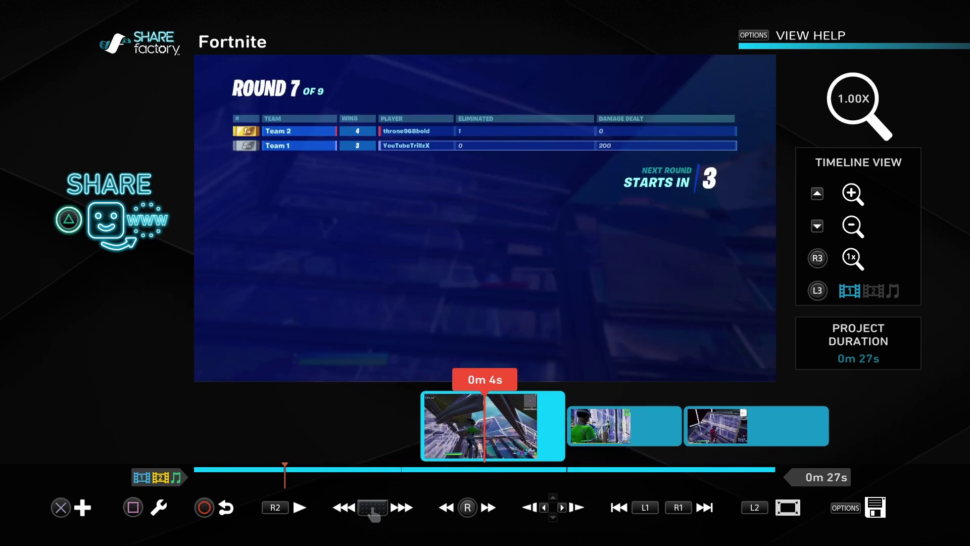
Step: Open the first clip's volume settings
{"action": "key", "text": "Return"}
{"action": "key", "text": "Right"}
{"action": "key", "text": "Right"}
{"action": "key", "text": "Left"}
{"action": "key", "text": "Return"}
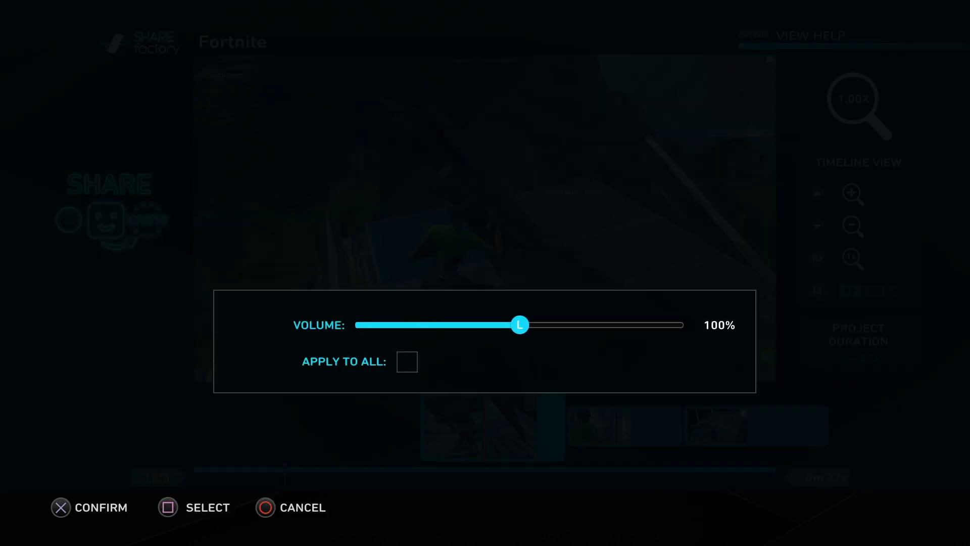
{"action": "key", "text": "Return"}
{"action": "key", "text": "Escape"}
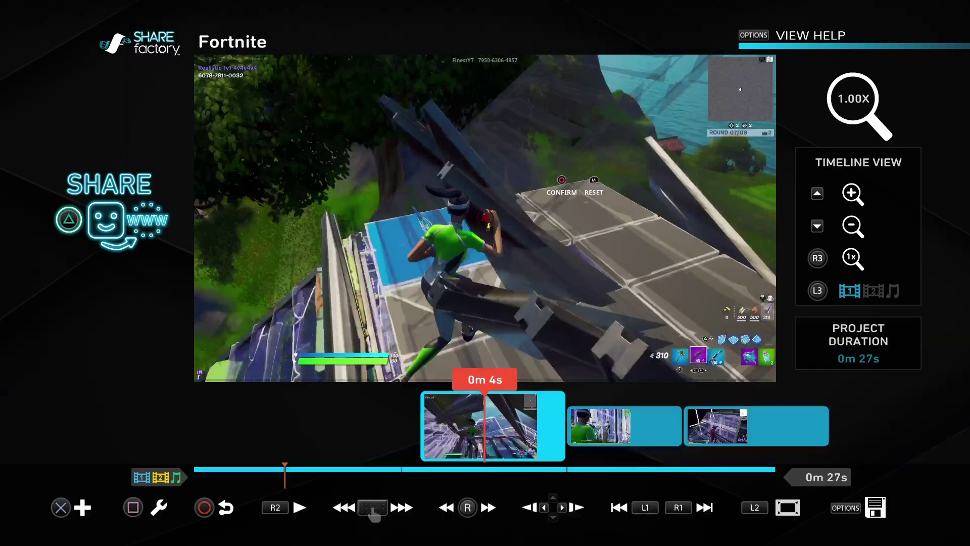
Step: Examine the first clip's footage from its start to about 8 seconds for places to cut
{"action": "key", "text": "Right"}
{"action": "key", "text": "Left"}
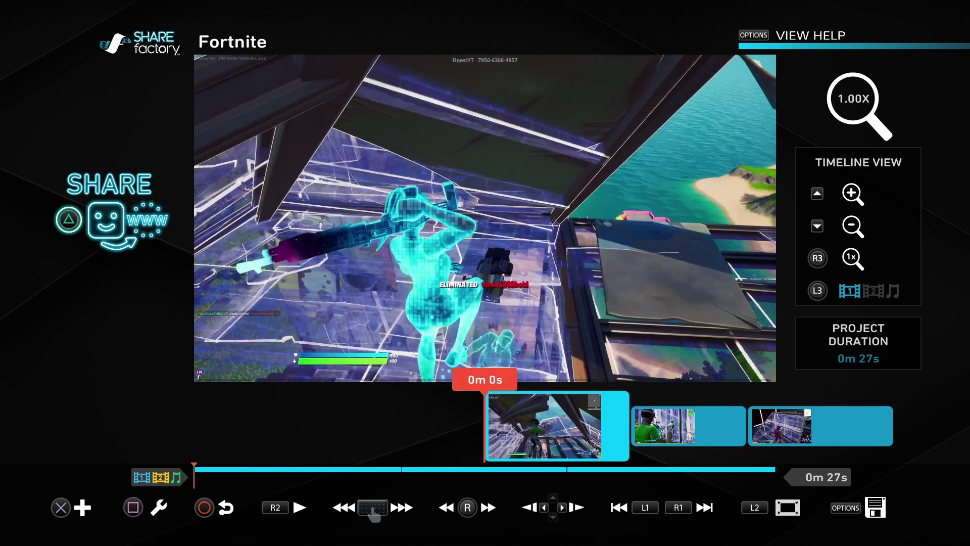
{"action": "key", "text": "Right"}
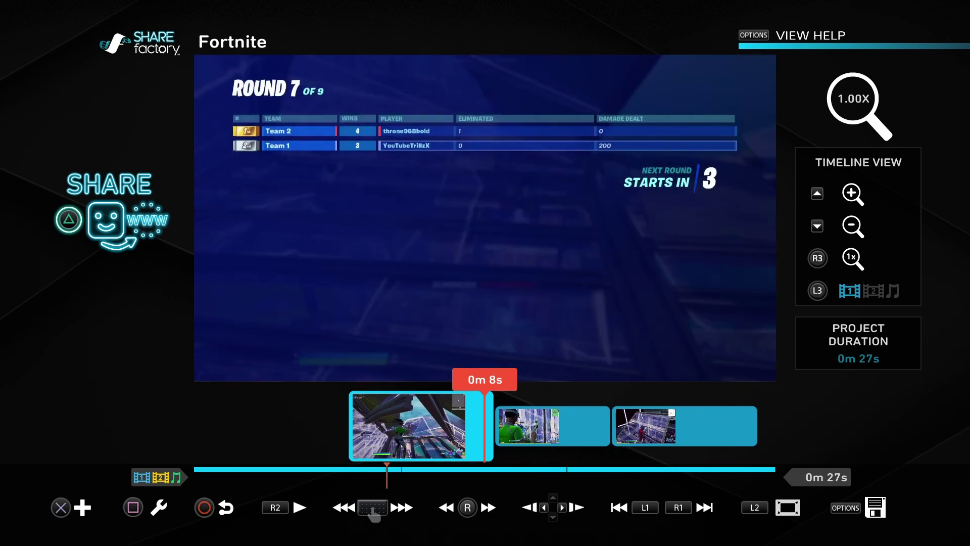
{"action": "key", "text": "Left"}
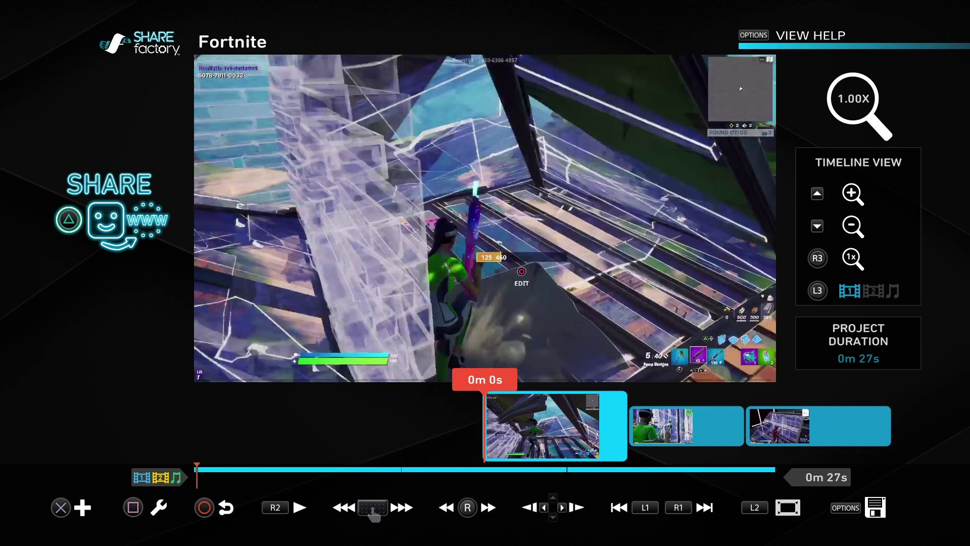
{"action": "key", "text": "Right"}
{"action": "key", "text": "Right"}
{"action": "key", "text": "Menu"}
{"action": "key", "text": "Left"}
{"action": "key", "text": "Down"}
{"action": "key", "text": "Right"}
{"action": "key", "text": "Up"}
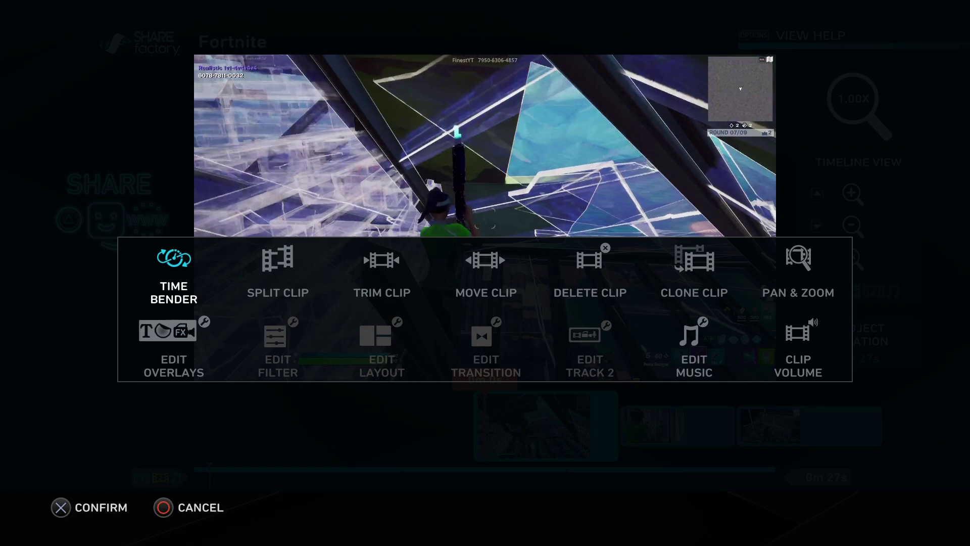
{"action": "key", "text": "Escape"}
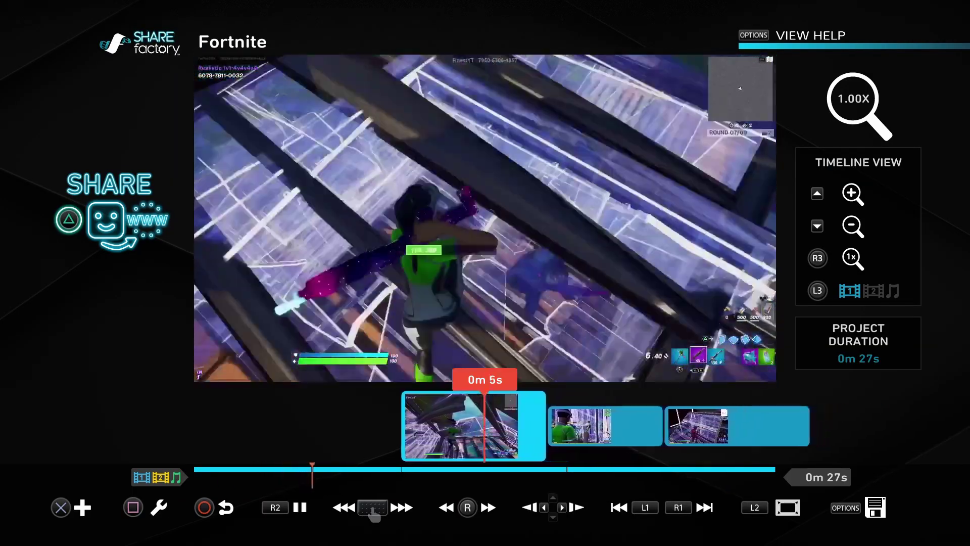
{"action": "key", "text": "Escape"}
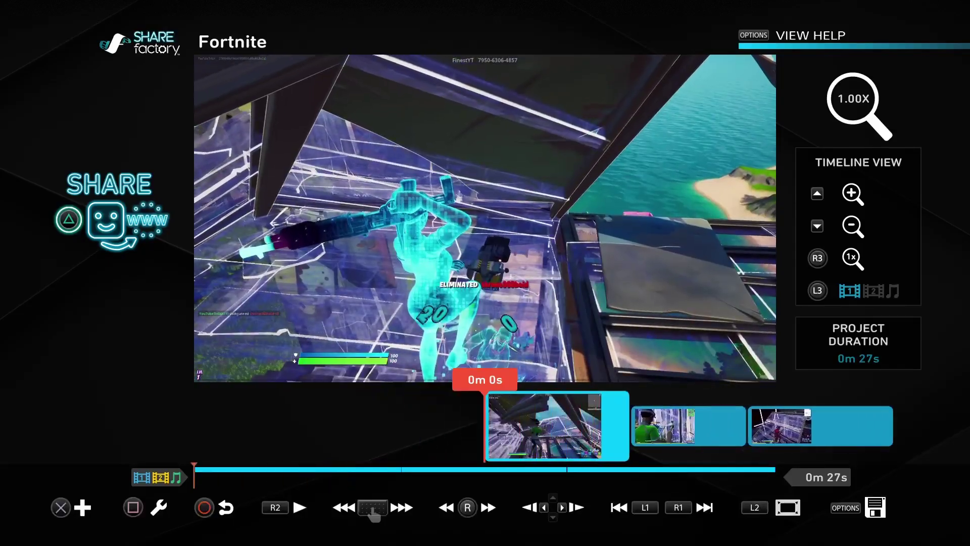
Step: Split the first clip at about 1 second and again at about 3 seconds
{"action": "key", "text": "Return"}
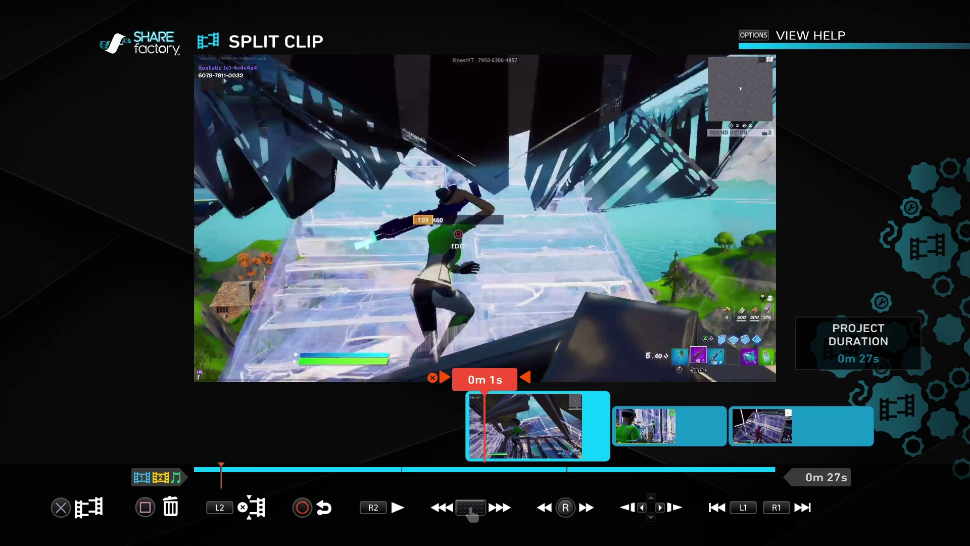
{"action": "key", "text": "Return"}
{"action": "key", "text": "Left"}
{"action": "key", "text": "Return"}
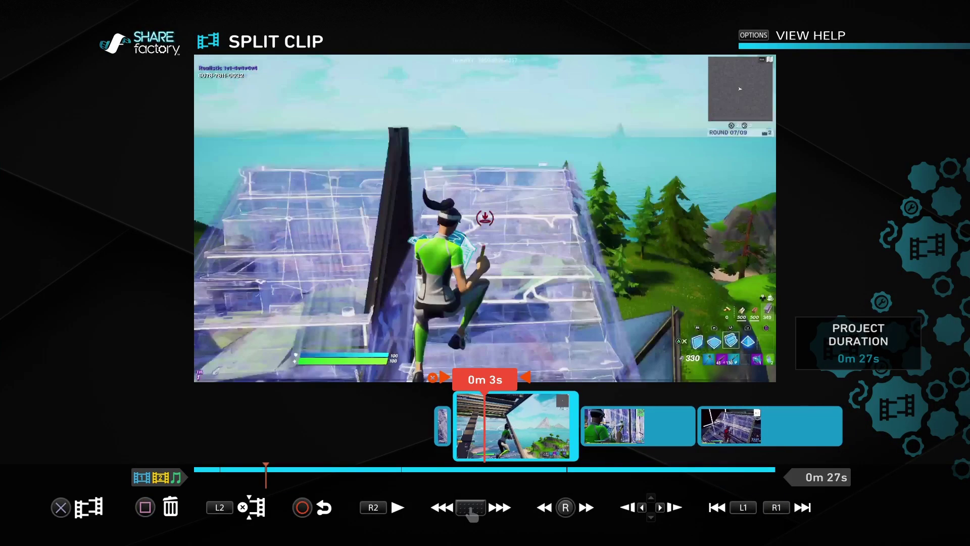
{"action": "key", "text": "Return"}
Step: Delete the short middle segment between the two splits of the first clip
{"action": "key", "text": "Return"}
{"action": "key", "text": "Right"}
{"action": "key", "text": "Left"}
{"action": "key", "text": "Delete"}
{"action": "key", "text": "Escape"}
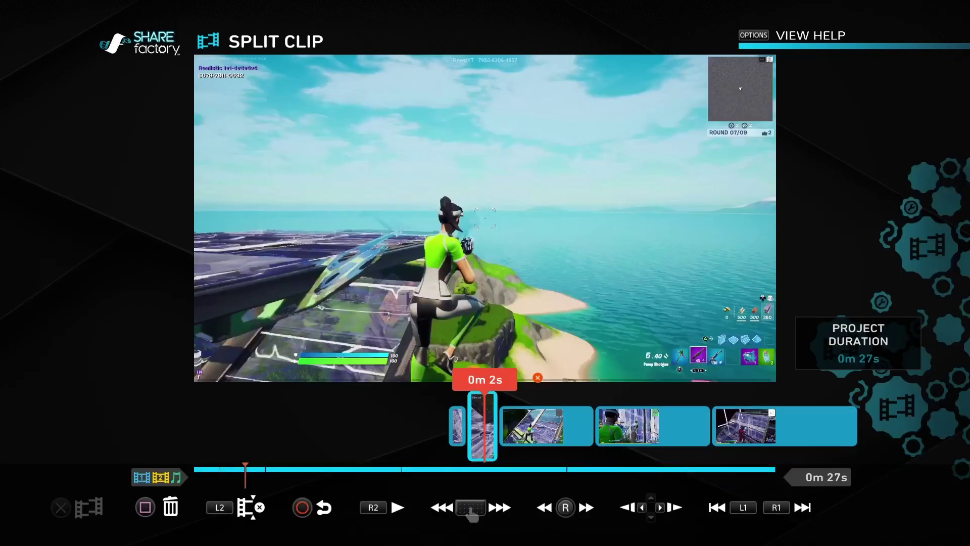
{"action": "key", "text": "Left"}
{"action": "key", "text": "Right"}
{"action": "key", "text": "Delete"}
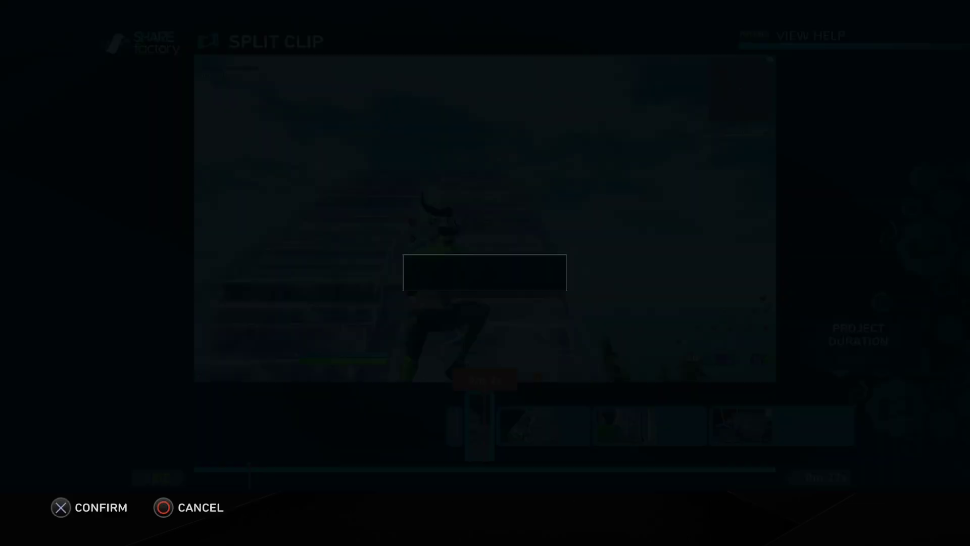
{"action": "key", "text": "Return"}
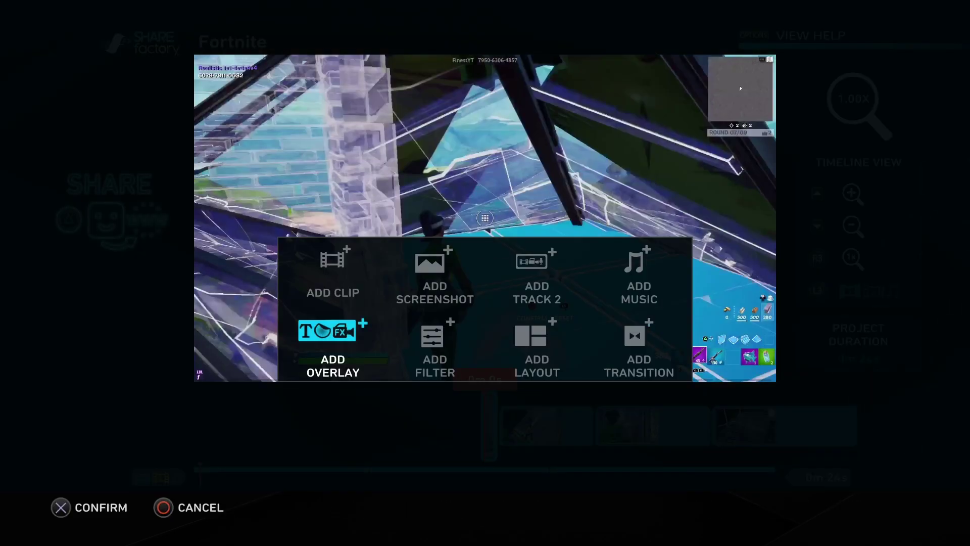
Step: Add a Cross Fade transition between the first two segments
{"action": "key", "text": "Left"}
{"action": "key", "text": "Return"}
{"action": "key", "text": "Right"}
{"action": "key", "text": "Left"}
{"action": "key", "text": "Down"}
{"action": "key", "text": "Up"}
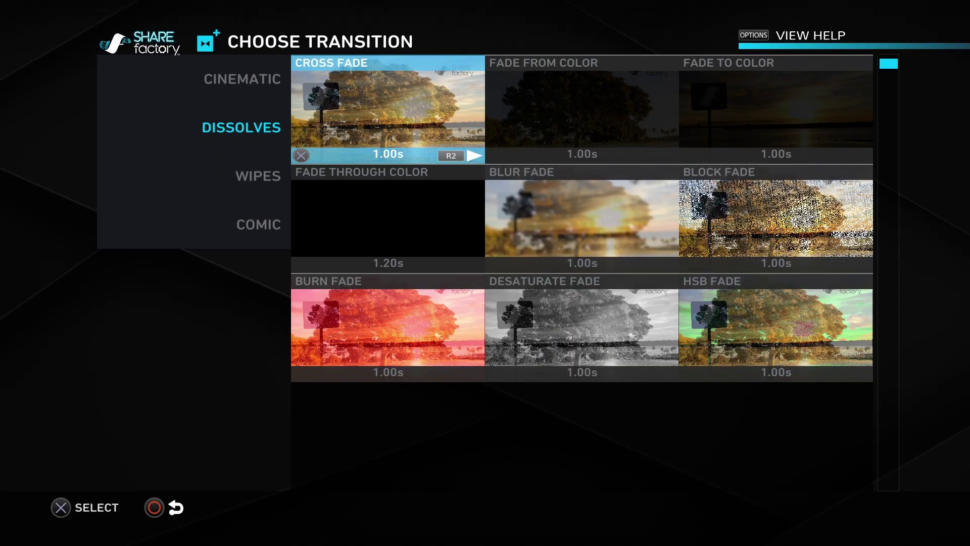
{"action": "key", "text": "Return"}
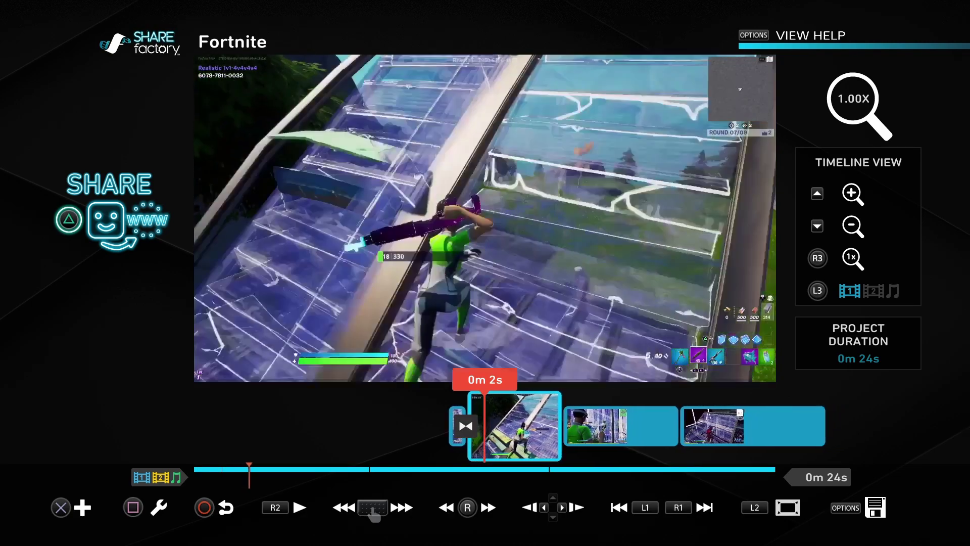
Step: Split the second segment at about 4 seconds, at the elimination shot
{"action": "key", "text": "square"}
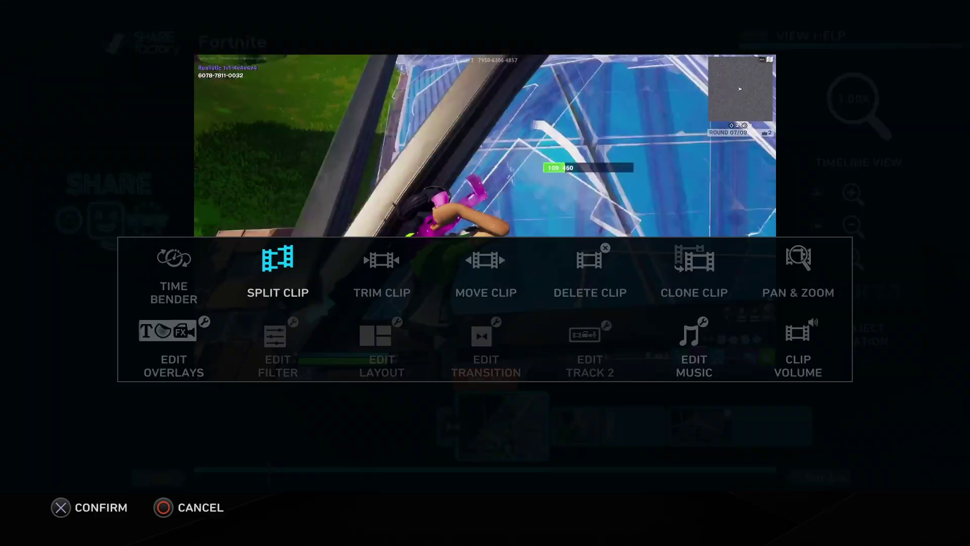
{"action": "key", "text": "Return"}
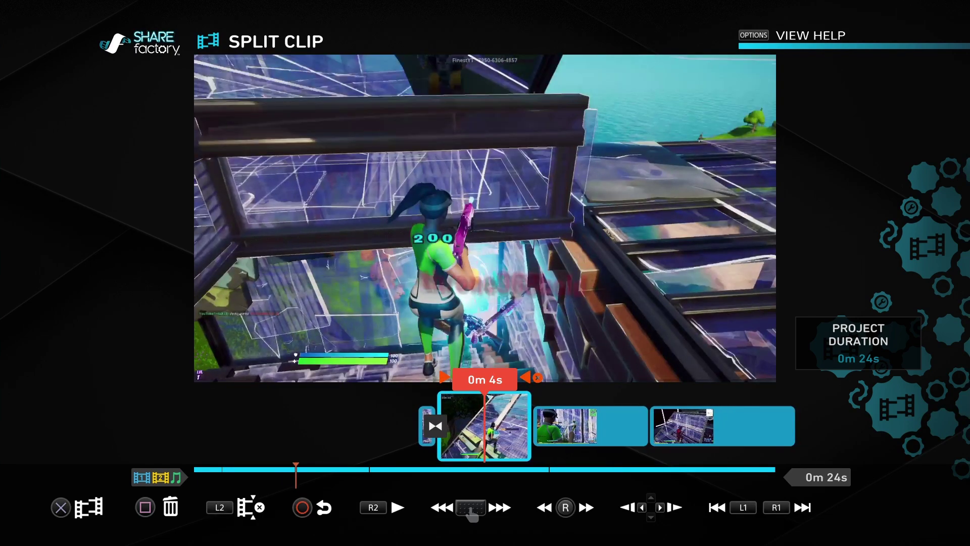
{"action": "key", "text": "Return"}
{"action": "key", "text": "Return"}
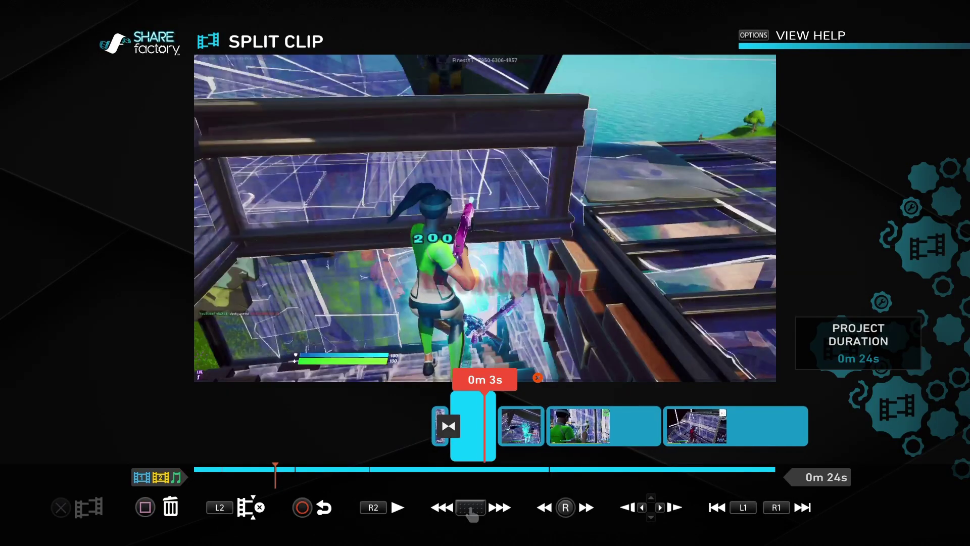
Step: Add a Burn Fade transition at the new cut before the elimination
{"action": "key", "text": "Return"}
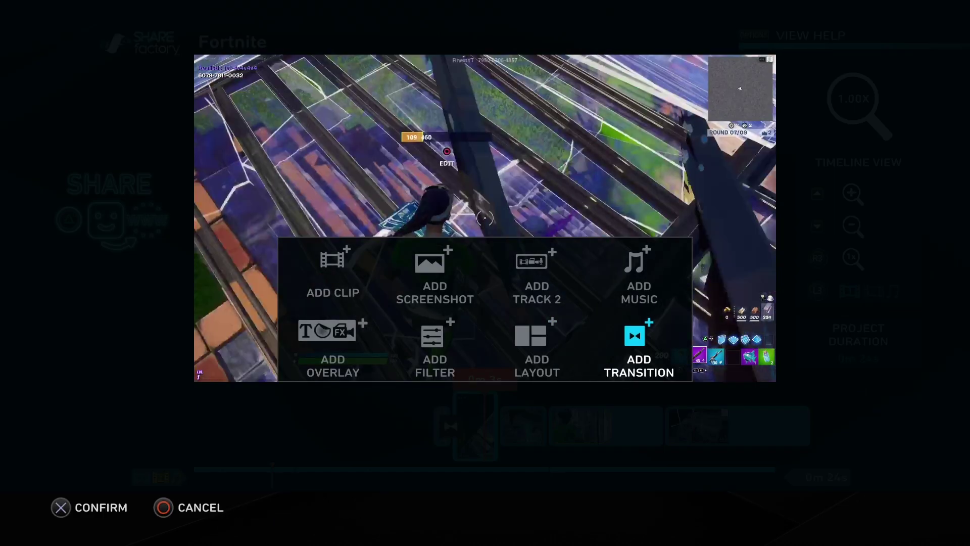
{"action": "key", "text": "Return"}
{"action": "key", "text": "Down"}
{"action": "key", "text": "Down"}
{"action": "key", "text": "Return"}
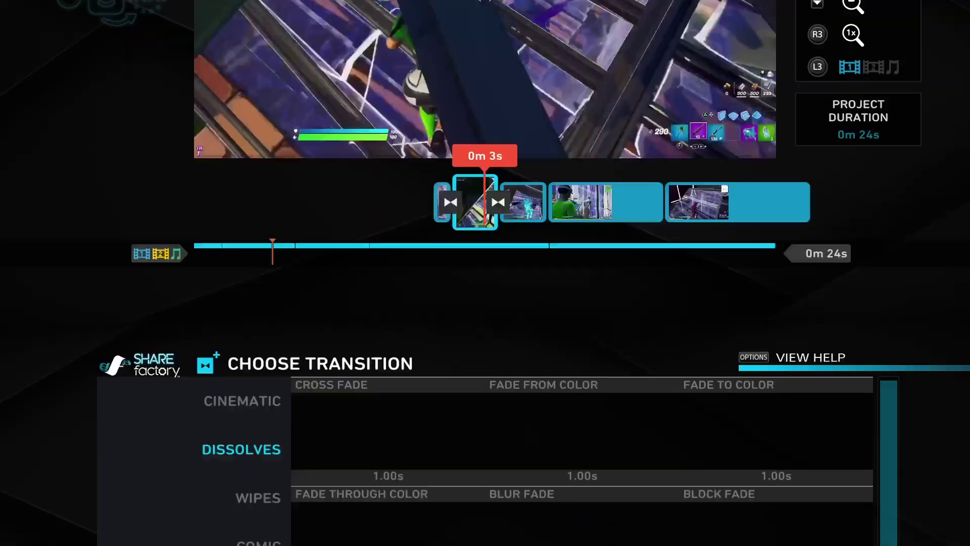
Step: Set the Burn Fade transition's colour to white in its settings
{"action": "key", "text": "s"}
{"action": "key", "text": "Down"}
{"action": "key", "text": "Right"}
{"action": "key", "text": "Return"}
{"action": "key", "text": "Right"}
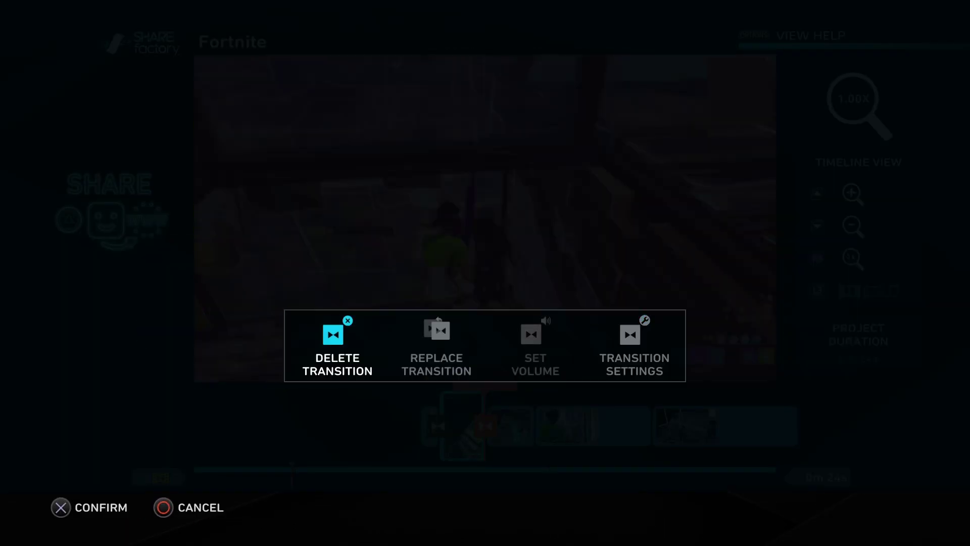
{"action": "key", "text": "Return"}
{"action": "key", "text": "Up"}
{"action": "key", "text": "Right"}
{"action": "key", "text": "Down"}
{"action": "key", "text": "Right"}
{"action": "key", "text": "Right"}
{"action": "key", "text": "Right"}
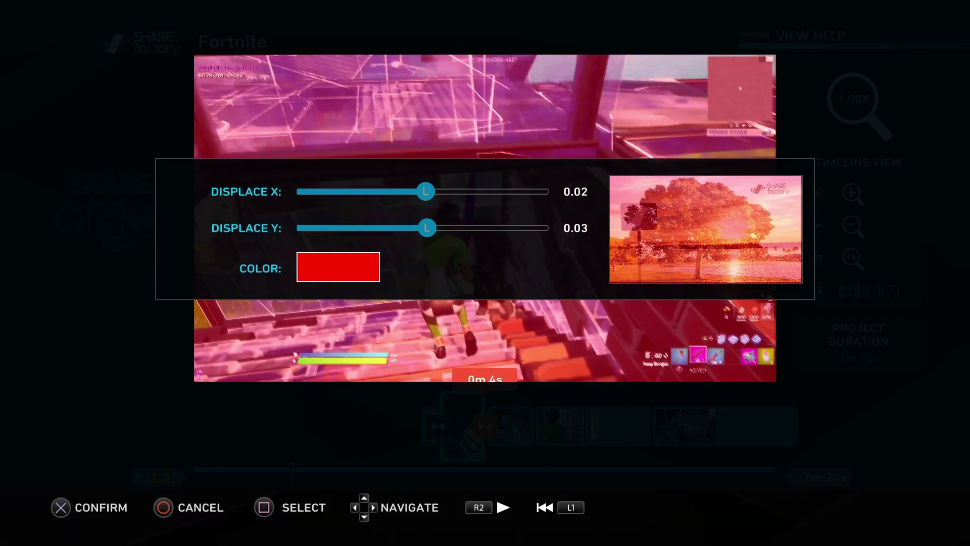
{"action": "key", "text": "Down"}
{"action": "key", "text": "Return"}
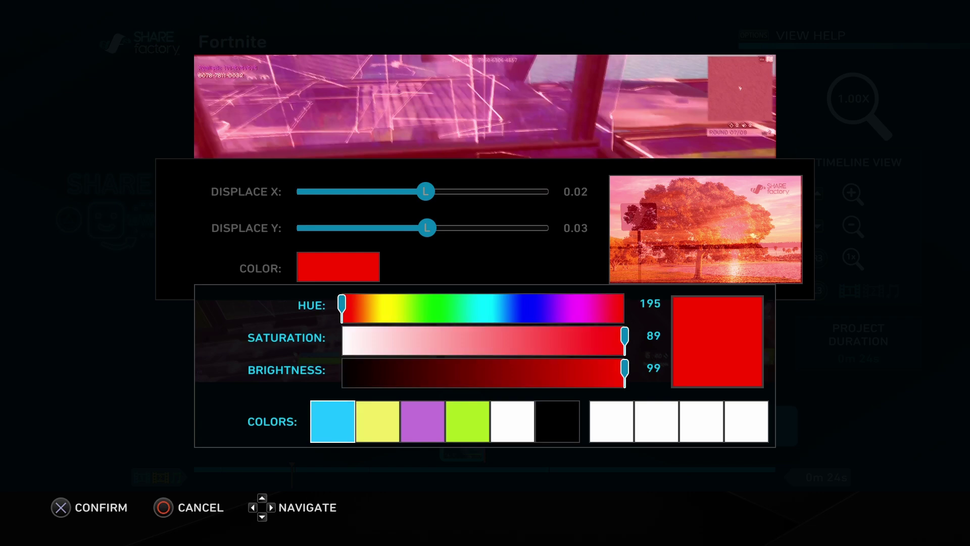
{"action": "key", "text": "Return"}
{"action": "key", "text": "Return"}
Step: Add a camera FX overlay to the elimination segment with a duration of 1.9 s
{"action": "key", "text": "Right"}
{"action": "key", "text": "Return"}
{"action": "key", "text": "Return"}
{"action": "key", "text": "Left"}
{"action": "key", "text": "Return"}
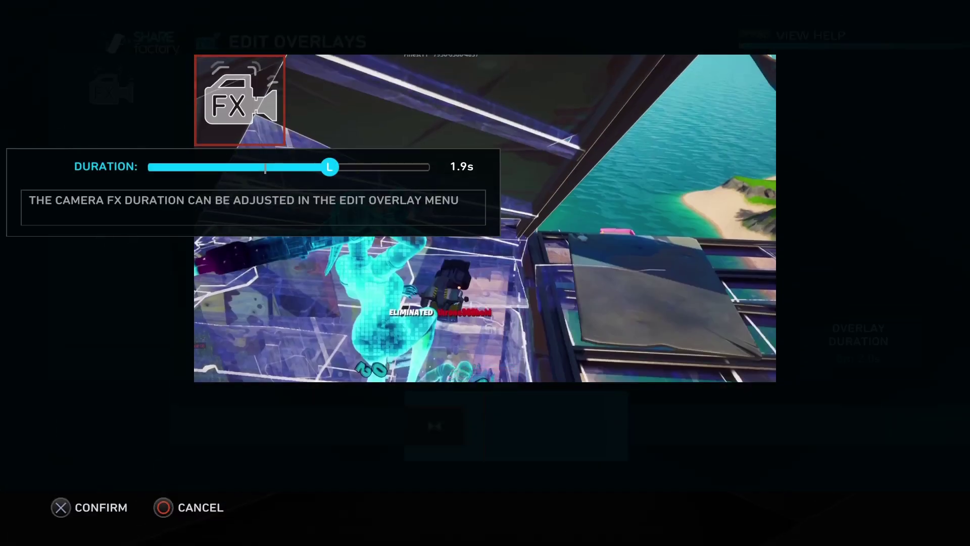
{"action": "key", "text": "Return"}
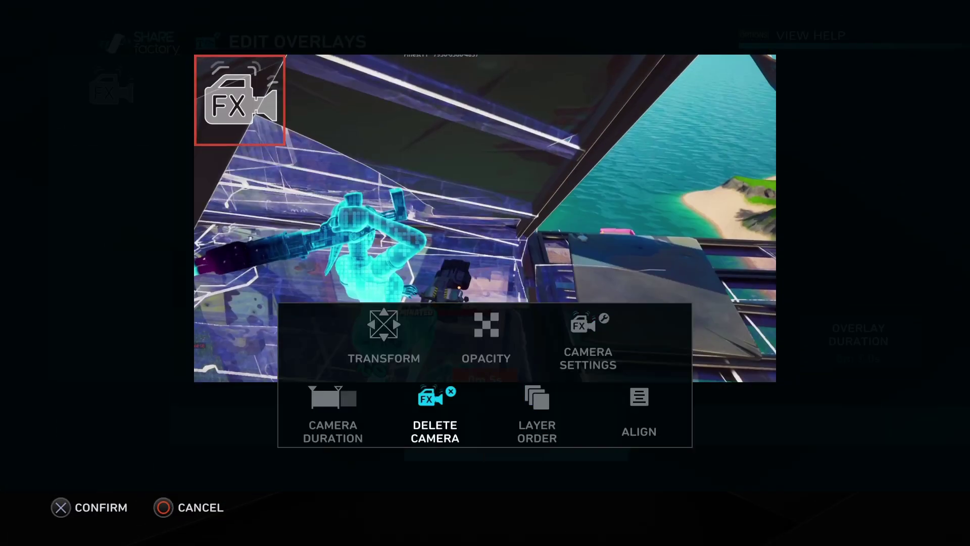
Step: Adjust the camera FX overlay's duration on the elimination segment and finish editing overlays
{"action": "key", "text": "Left"}
{"action": "key", "text": "Return"}
{"action": "key", "text": "Left"}
{"action": "key", "text": "Left"}
{"action": "key", "text": "Return"}
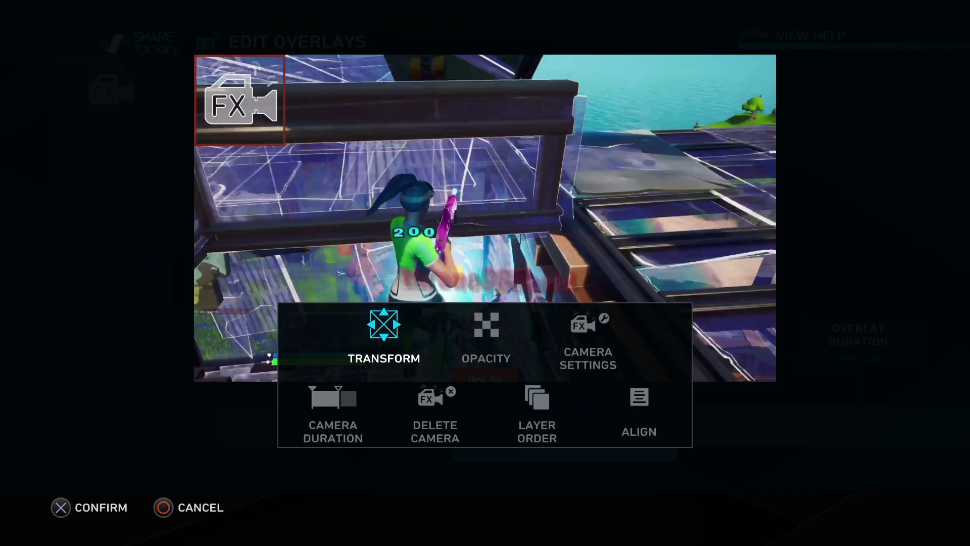
{"action": "key", "text": "Down"}
{"action": "key", "text": "Return"}
{"action": "key", "text": "Right"}
{"action": "key", "text": "Return"}
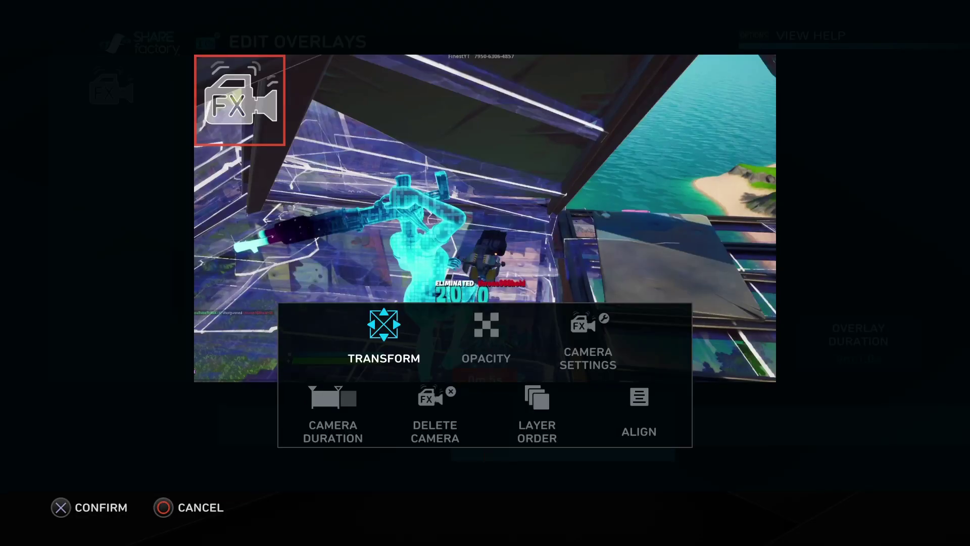
{"action": "key", "text": "Right"}
{"action": "key", "text": "Right"}
{"action": "key", "text": "Escape"}
{"action": "key", "text": "Escape"}
Step: Play the project from the start to review the transitions and camera FX up to 0m 5s
{"action": "key", "text": "Left"}
{"action": "key", "text": "Left"}
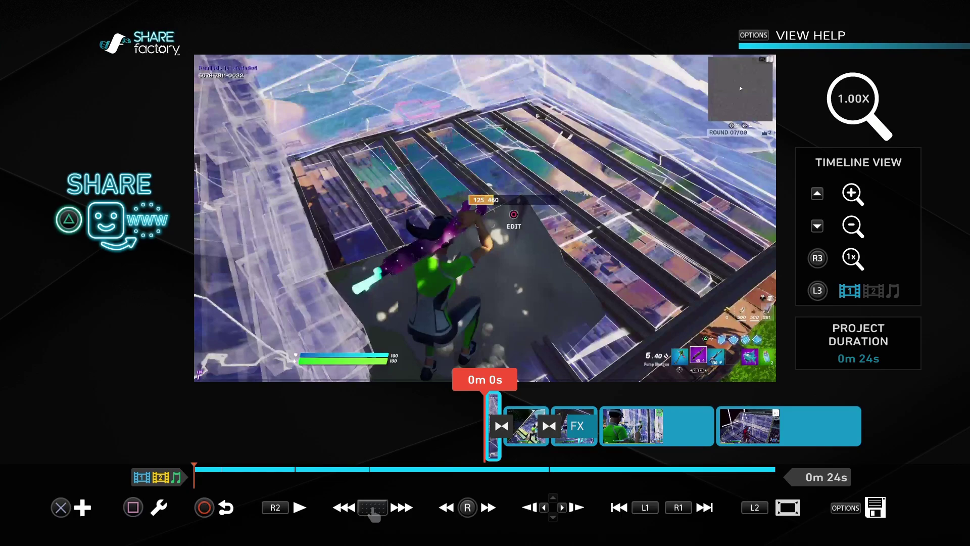
{"action": "key", "text": "space"}
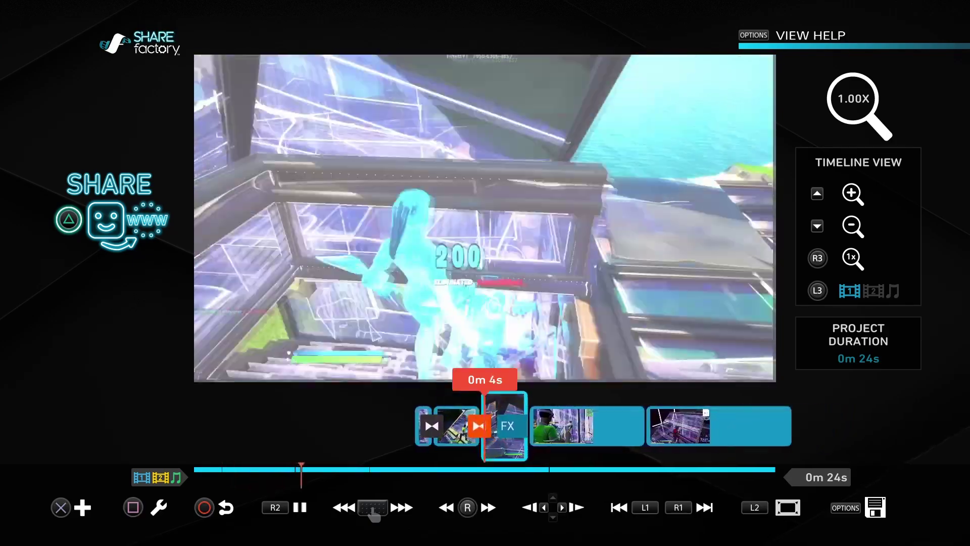
{"action": "key", "text": "space"}
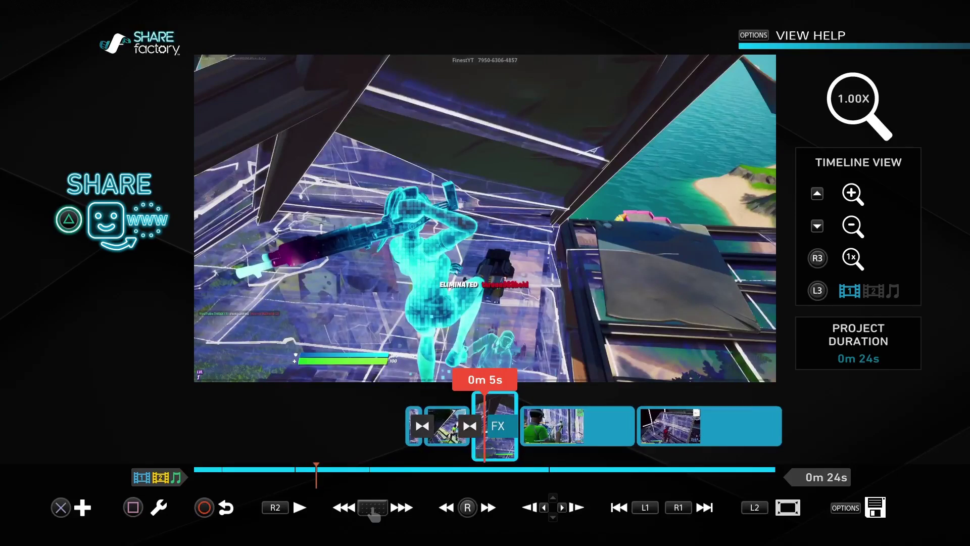
Step: Apply a letterbox effect with black bars above and below the picture to the elimination segment
{"action": "key", "text": "x"}
{"action": "key", "text": "x"}
{"action": "key", "text": "Right"}
{"action": "key", "text": "Down"}
{"action": "key", "text": "Down"}
{"action": "key", "text": "x"}
Step: Try to add a Fade From Color dissolve transition at the elimination segment
{"action": "key", "text": "Left"}
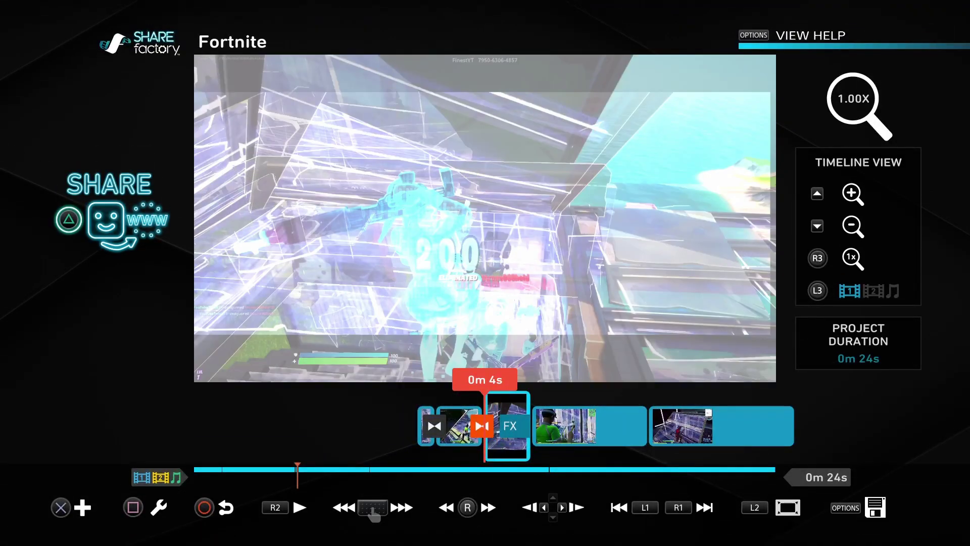
{"action": "key", "text": "Right"}
{"action": "key", "text": "Return"}
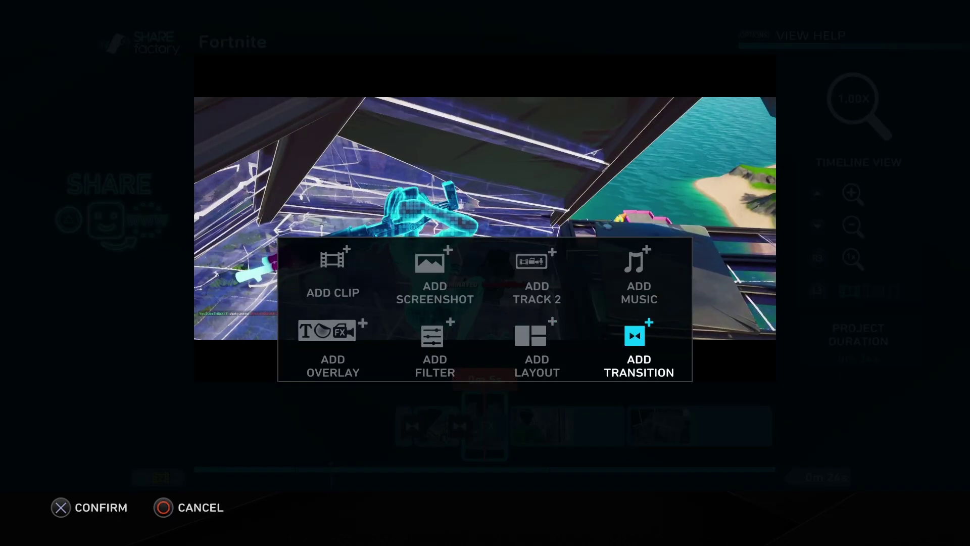
{"action": "key", "text": "Return"}
{"action": "key", "text": "Down"}
{"action": "key", "text": "Left"}
{"action": "key", "text": "Up"}
{"action": "key", "text": "Up"}
{"action": "key", "text": "Right"}
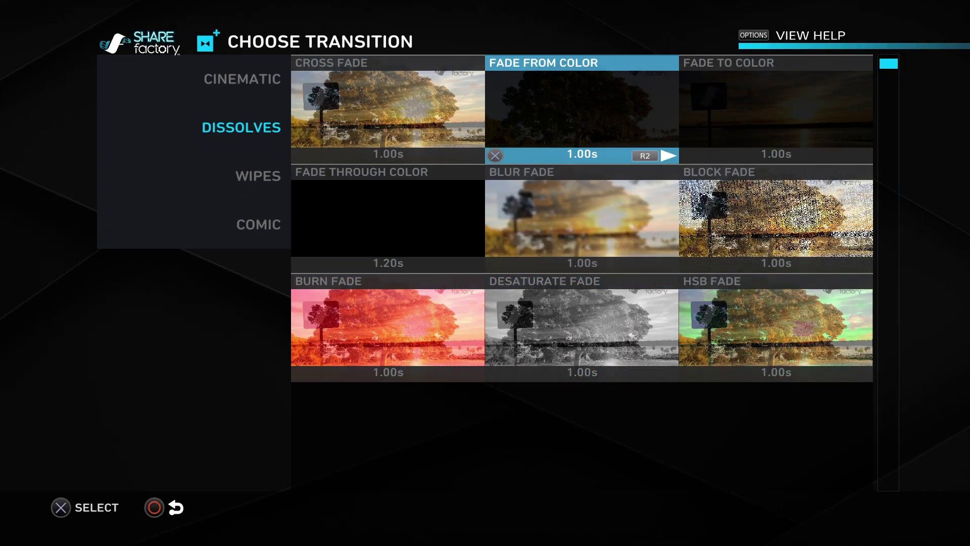
{"action": "key", "text": "Return"}
{"action": "key", "text": "Return"}
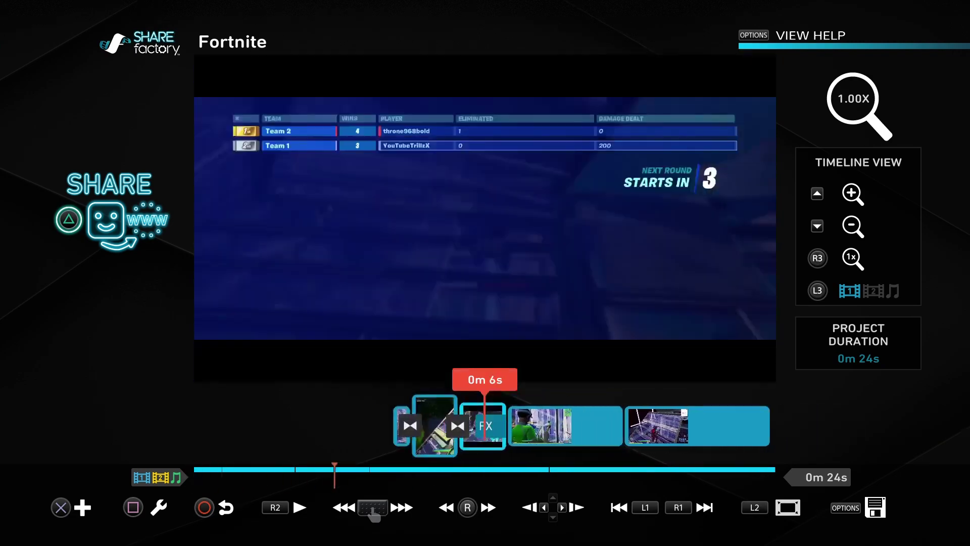
Step: Add the track rarin - GTA.mp3 as background music to the project
{"action": "key", "text": "Return"}
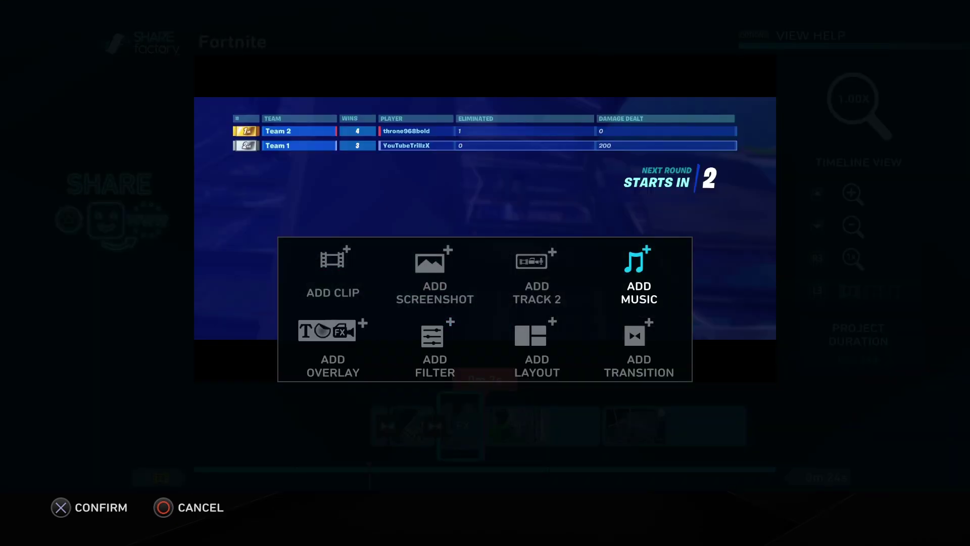
{"action": "key", "text": "Return"}
{"action": "key", "text": "Down"}
{"action": "key", "text": "Down"}
{"action": "key", "text": "Down"}
{"action": "key", "text": "Down"}
{"action": "key", "text": "Right"}
{"action": "key", "text": "Down"}
{"action": "key", "text": "Up"}
{"action": "key", "text": "Left"}
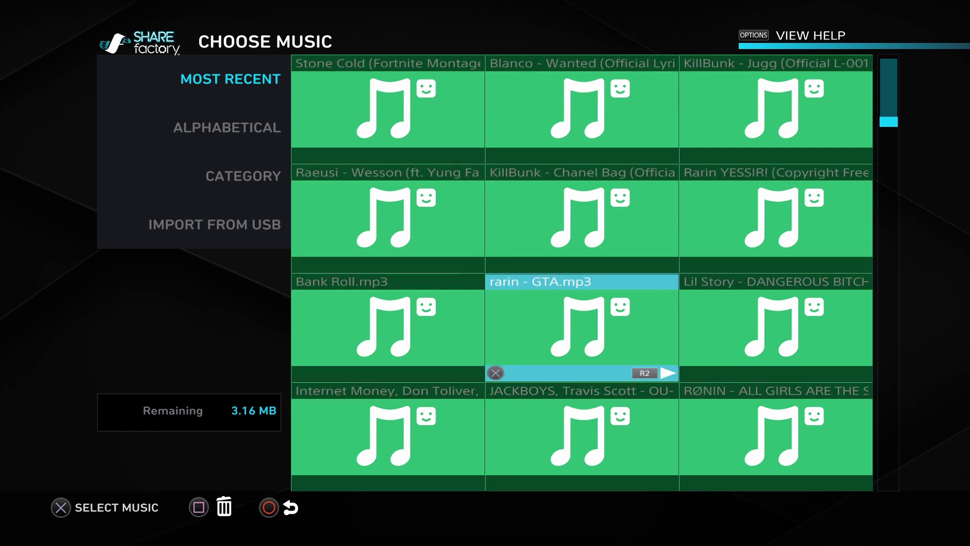
{"action": "key", "text": "Return"}
{"action": "key", "text": "Return"}
Step: Trim the music to run from 0m 11s to 0m 19s of the track
{"action": "key", "text": "Return"}
{"action": "key", "text": "Return"}
{"action": "key", "text": "Return"}
{"action": "key", "text": "Return"}
{"action": "key", "text": "Right"}
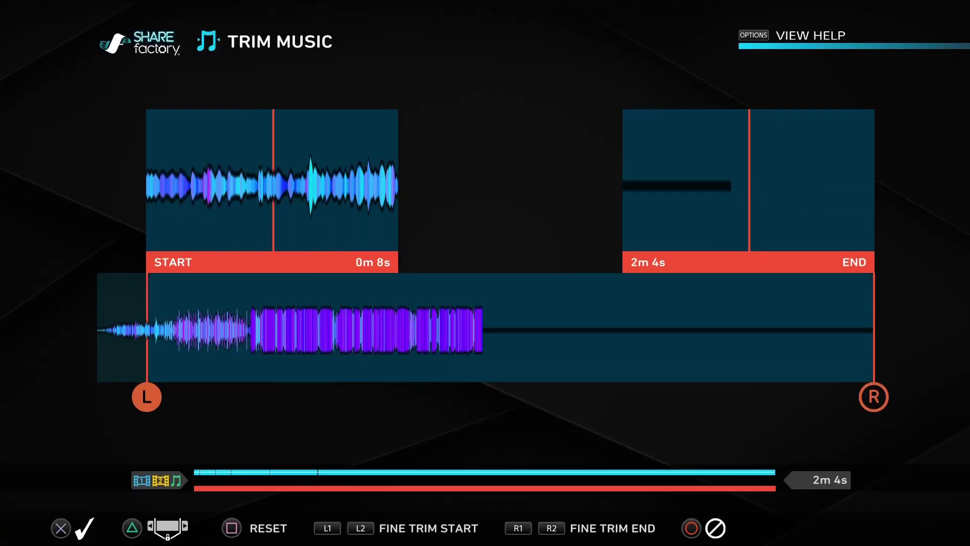
{"action": "key", "text": "Left"}
{"action": "key", "text": "Left"}
{"action": "key", "text": "Left"}
{"action": "key", "text": "Left"}
{"action": "key", "text": "Left"}
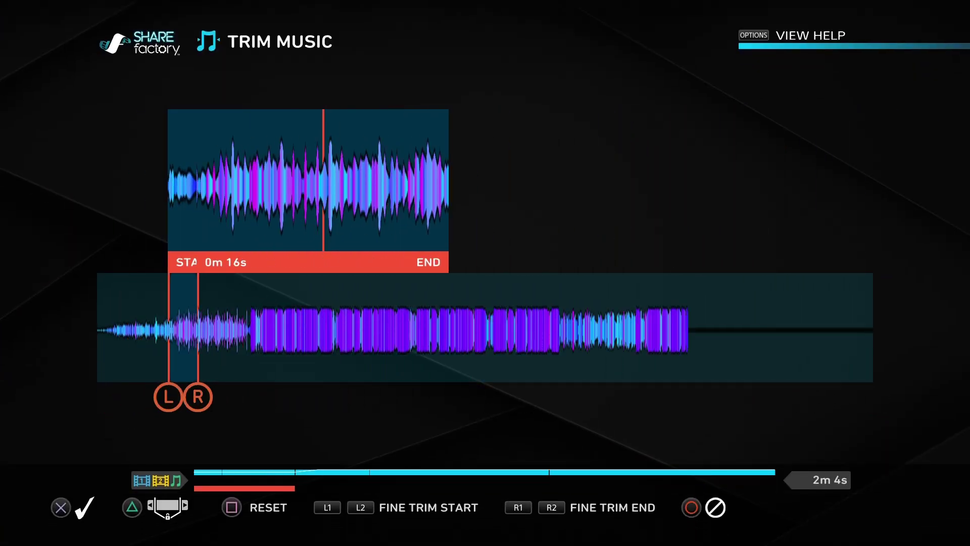
{"action": "key", "text": "Return"}
Step: Move the music so it starts at about 0m 7s, near the end of the letterboxed segment, and finish editing music
{"action": "key", "text": "Return"}
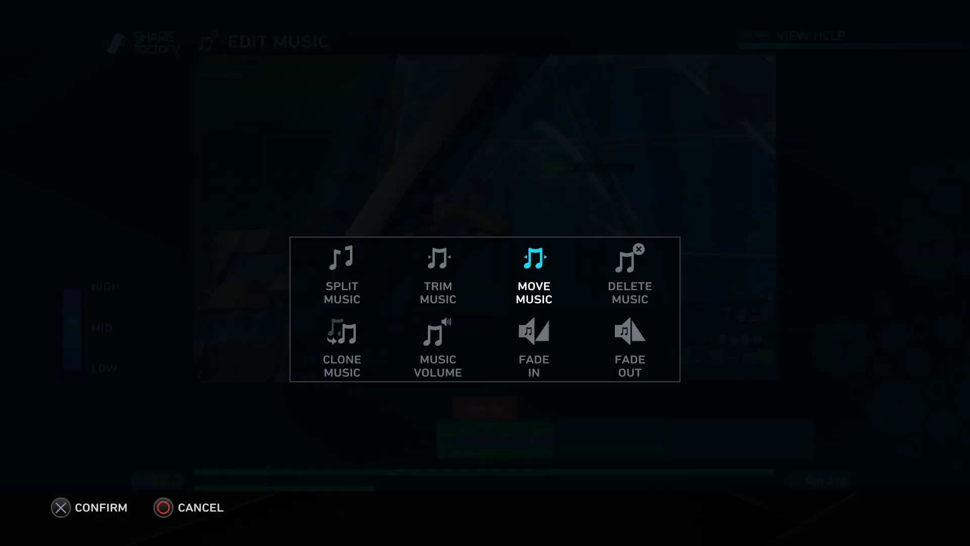
{"action": "key", "text": "Right"}
{"action": "key", "text": "Return"}
{"action": "key", "text": "Right"}
{"action": "key", "text": "Return"}
{"action": "key", "text": "Left"}
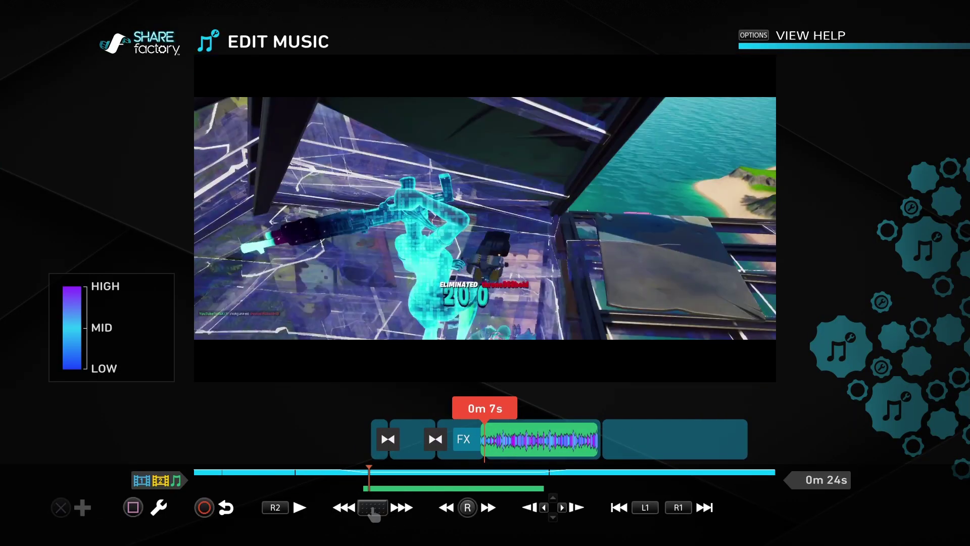
{"action": "key", "text": "Escape"}
Step: Play the project up to about 0m 10s to check the music against the elimination
{"action": "key", "text": "space"}
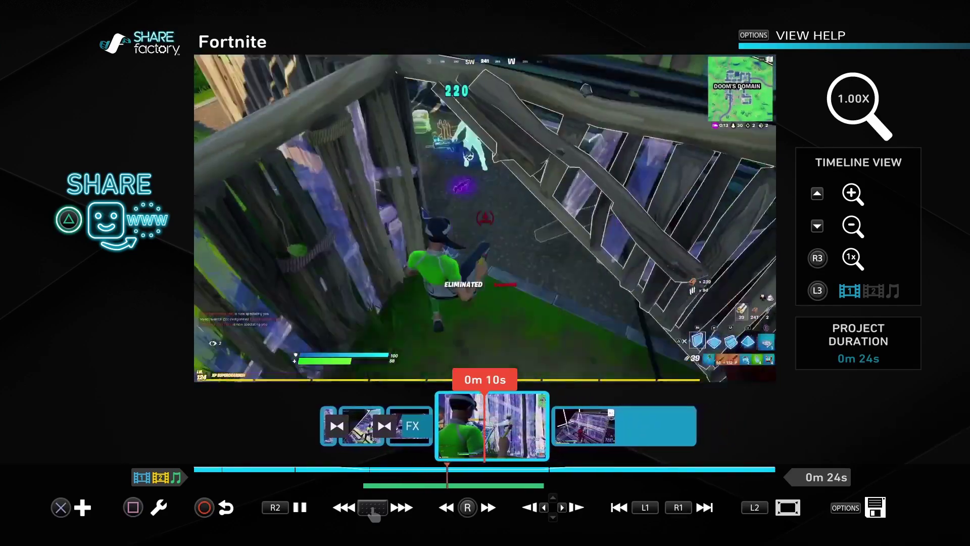
{"action": "key", "text": "space"}
{"action": "key", "text": "Return"}
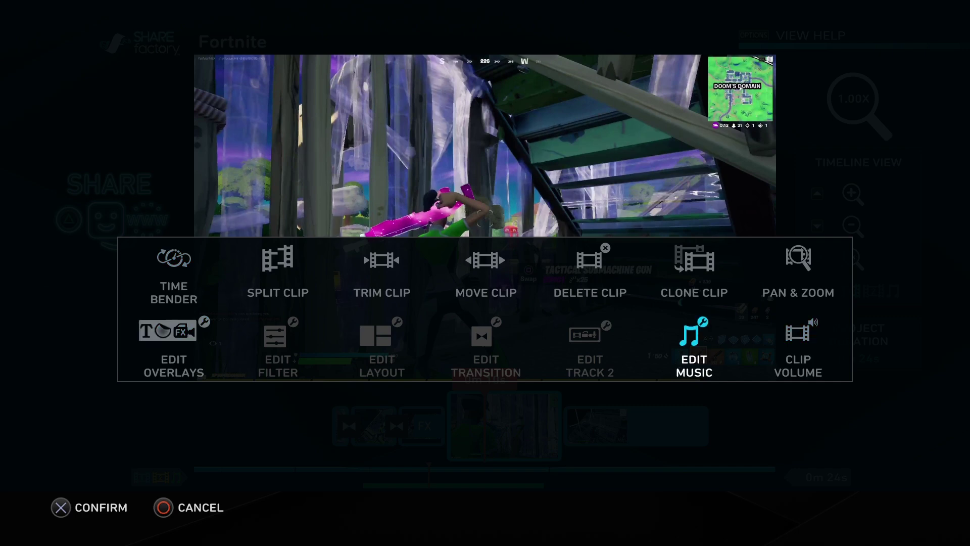
{"action": "key", "text": "Escape"}
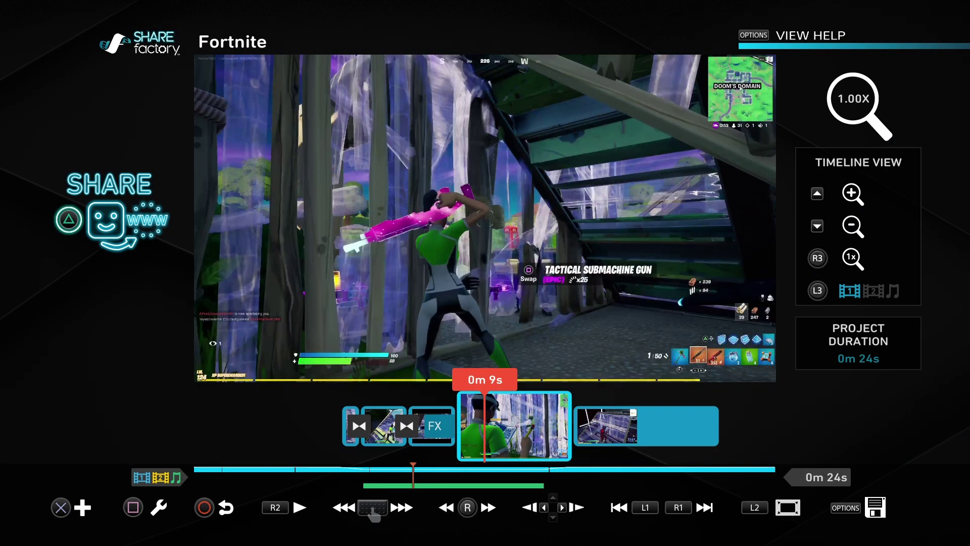
{"action": "key", "text": "Return"}
{"action": "key", "text": "Return"}
{"action": "key", "text": "Escape"}
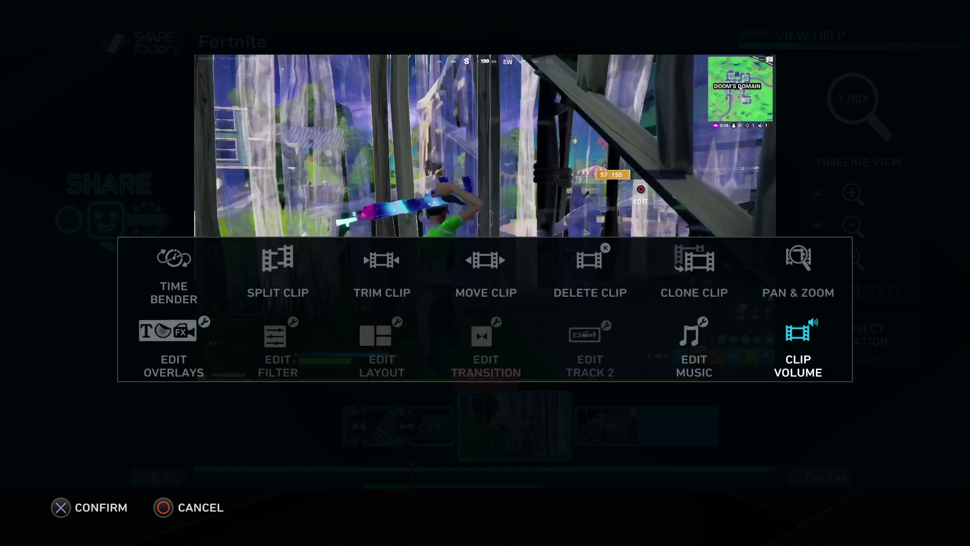
Step: Shorten the trimmed music so it ends before the green-outfit clip does, and finish editing music
{"action": "key", "text": "Left"}
{"action": "key", "text": "Return"}
{"action": "key", "text": "Return"}
{"action": "key", "text": "Return"}
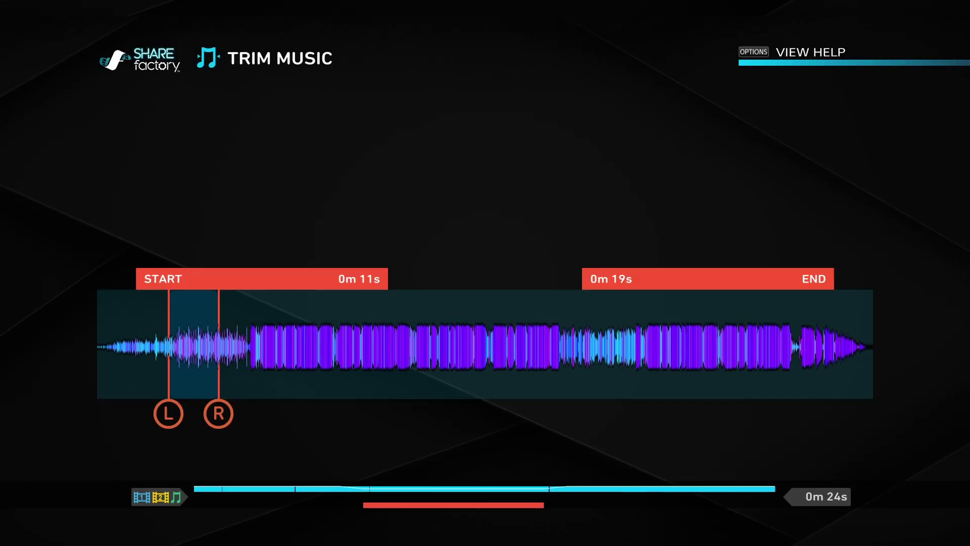
{"action": "key", "text": "Right"}
{"action": "key", "text": "Left"}
{"action": "key", "text": "Right"}
{"action": "key", "text": "Left"}
{"action": "key", "text": "Return"}
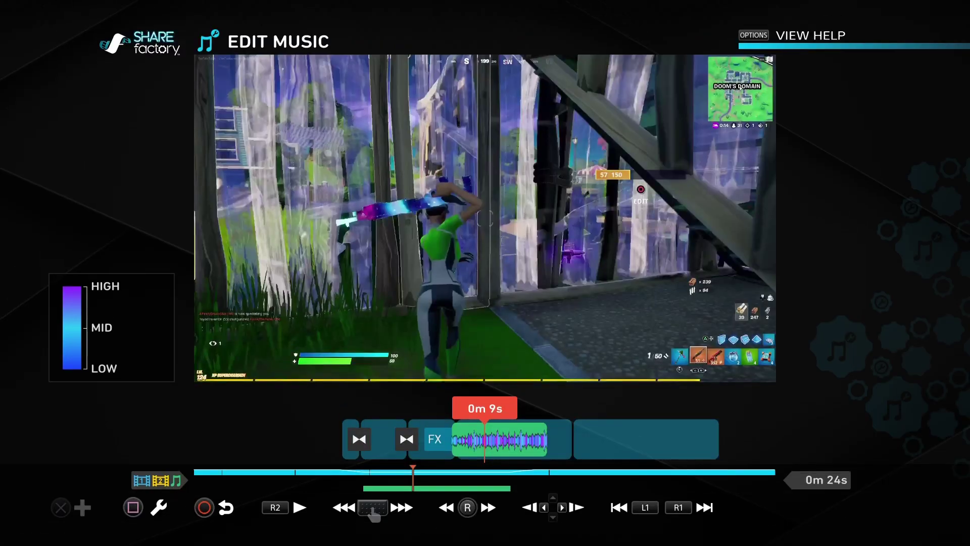
{"action": "key", "text": "Escape"}
Step: Clone the shortened music clip directly behind the original on the music track
{"action": "key", "text": "Return"}
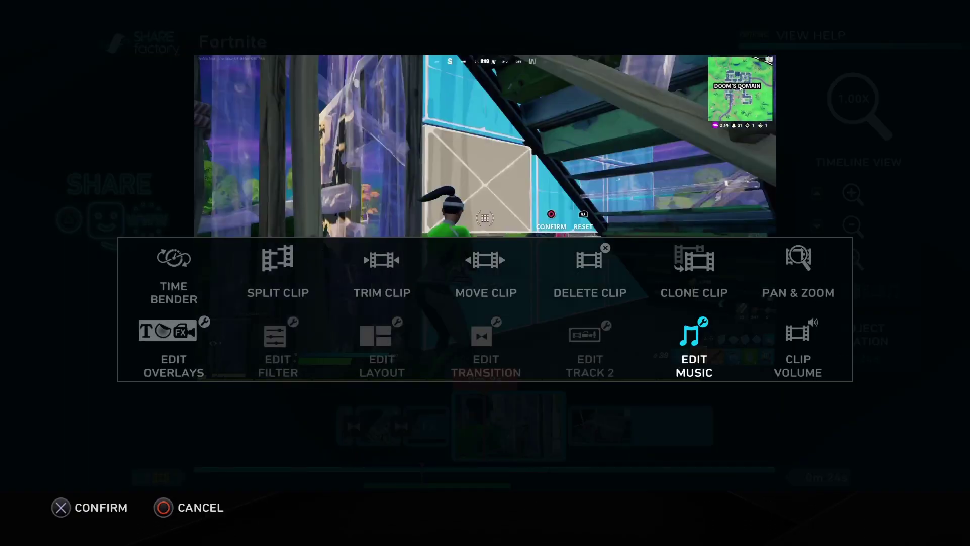
{"action": "key", "text": "Return"}
{"action": "key", "text": "Return"}
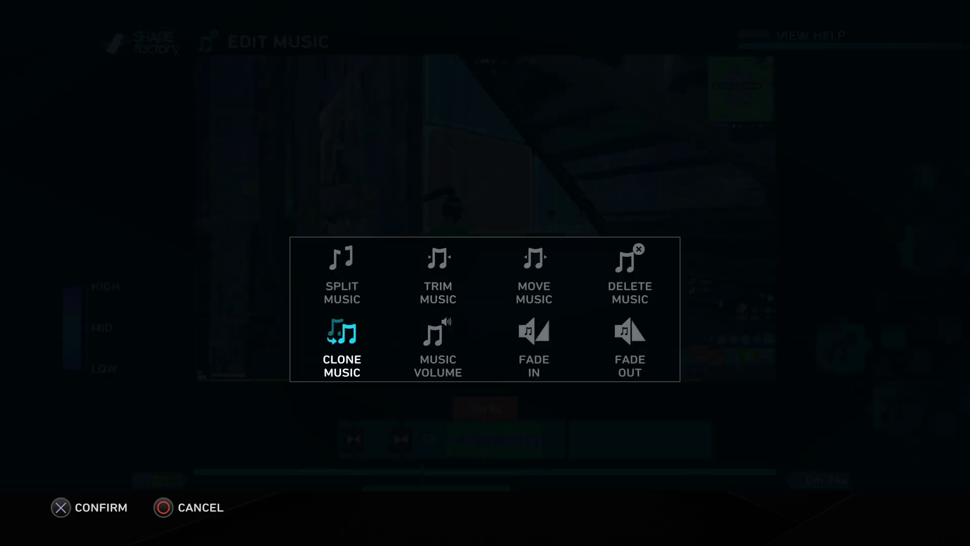
{"action": "key", "text": "Return"}
{"action": "key", "text": "Right"}
{"action": "key", "text": "Left"}
{"action": "key", "text": "Right"}
{"action": "key", "text": "Return"}
Step: Delete the original music clip and keep only the cloned copy
{"action": "key", "text": "Return"}
{"action": "key", "text": "Right"}
{"action": "key", "text": "Right"}
{"action": "key", "text": "Return"}
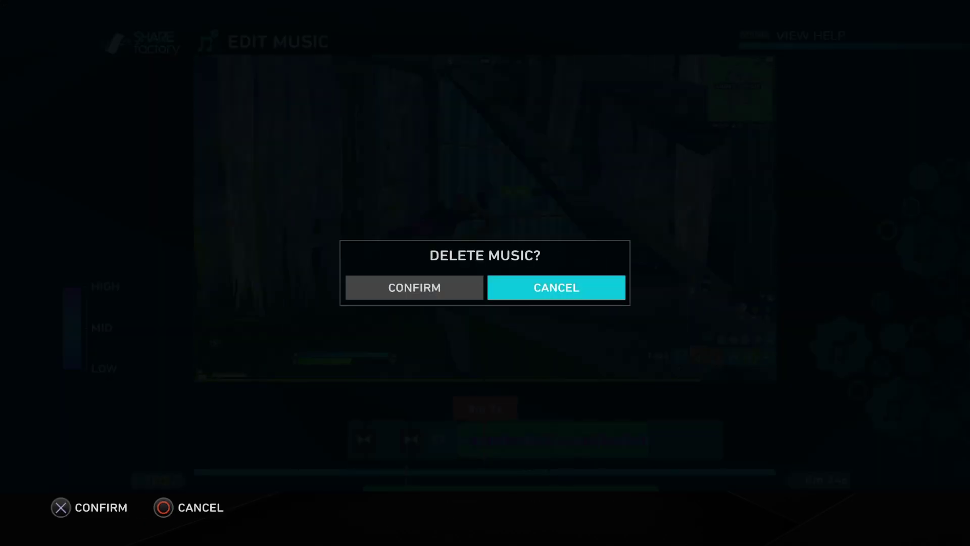
{"action": "key", "text": "Return"}
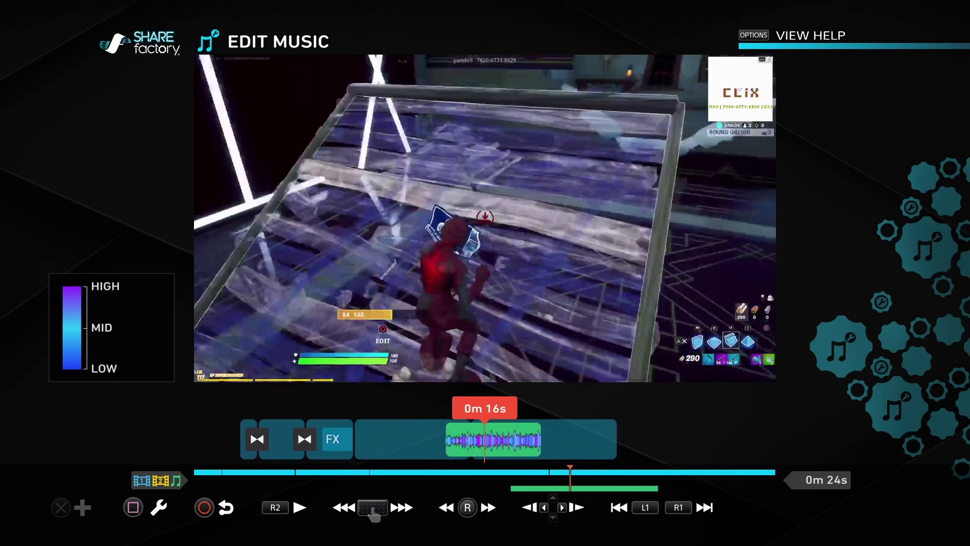
Step: Move the cloned music clip back so it starts just after the beginning of the green-outfit clip
{"action": "key", "text": "Return"}
{"action": "key", "text": "Left"}
{"action": "key", "text": "Return"}
{"action": "key", "text": "Left"}
{"action": "key", "text": "Left"}
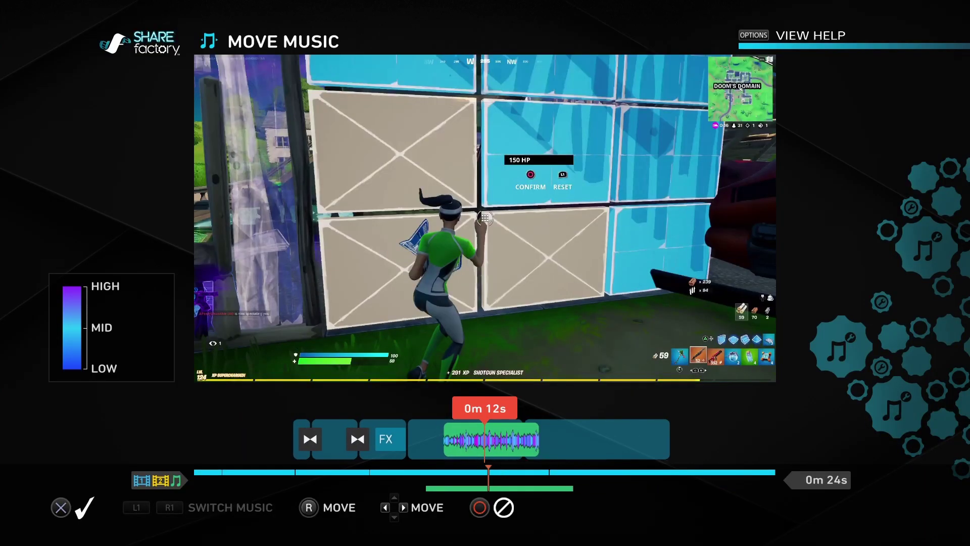
{"action": "key", "text": "Left"}
{"action": "key", "text": "Left"}
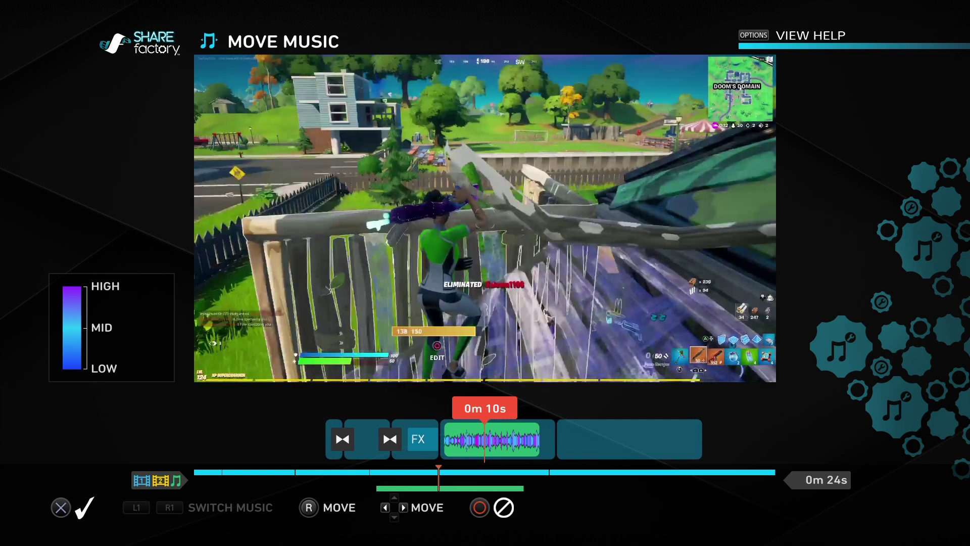
{"action": "key", "text": "Left"}
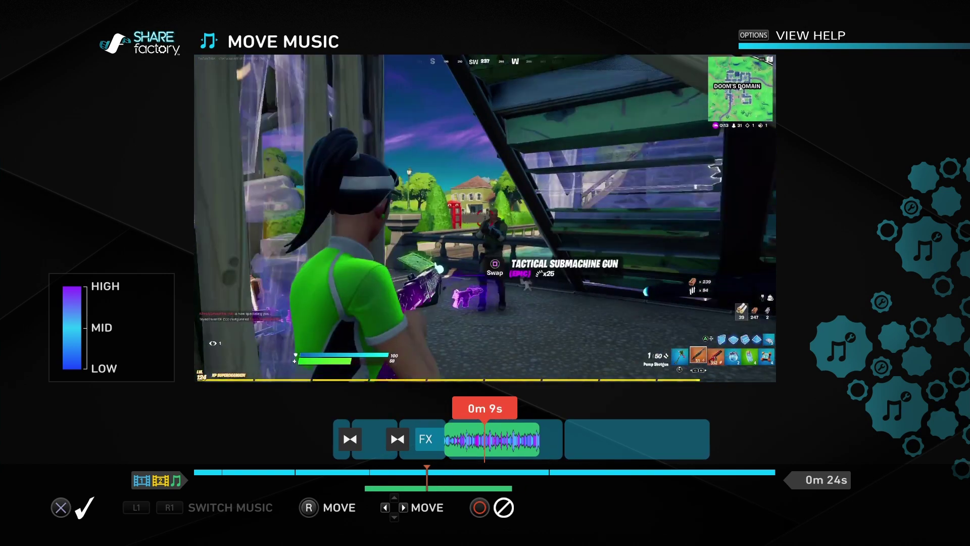
{"action": "key", "text": "Left"}
{"action": "key", "text": "Left"}
{"action": "key", "text": "Left"}
{"action": "key", "text": "Left"}
{"action": "key", "text": "Left"}
{"action": "key", "text": "Left"}
{"action": "key", "text": "Left"}
{"action": "key", "text": "Right"}
{"action": "key", "text": "Right"}
{"action": "key", "text": "Right"}
{"action": "key", "text": "Right"}
{"action": "key", "text": "Right"}
{"action": "key", "text": "Right"}
{"action": "key", "text": "Right"}
{"action": "key", "text": "Right"}
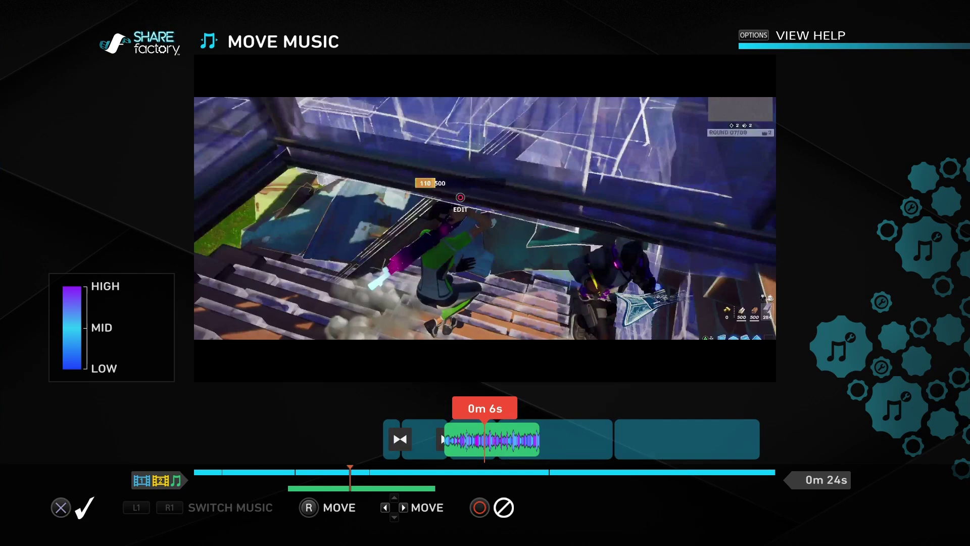
{"action": "key", "text": "Left"}
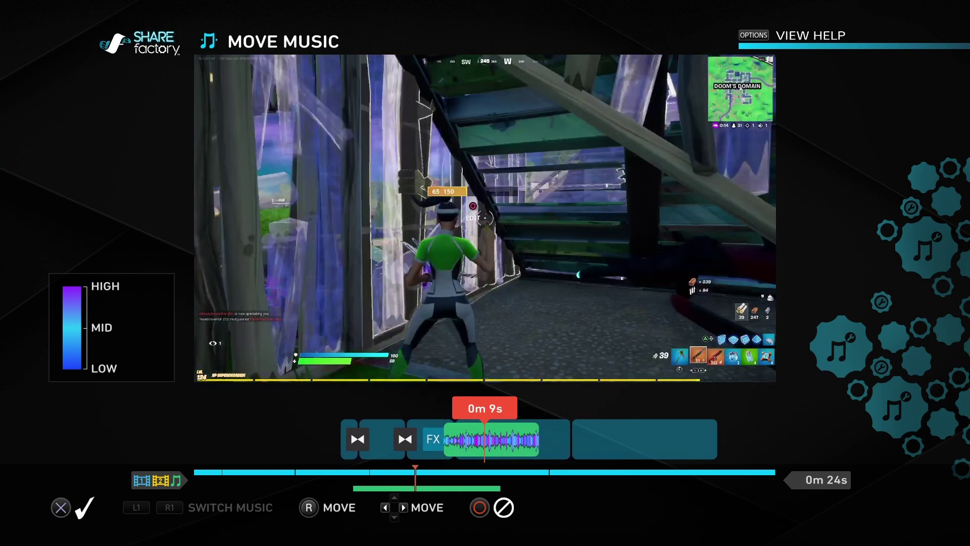
{"action": "key", "text": "Right"}
{"action": "key", "text": "Return"}
{"action": "key", "text": "Escape"}
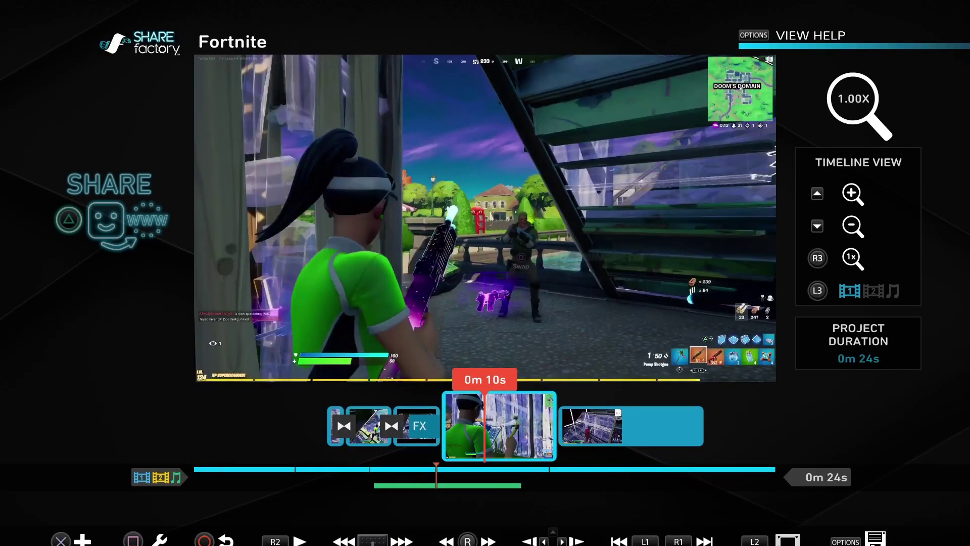
Step: Set the green-outfit clip's volume to 101%, for this clip only
{"action": "key", "text": "Return"}
{"action": "key", "text": "Down"}
{"action": "key", "text": "Return"}
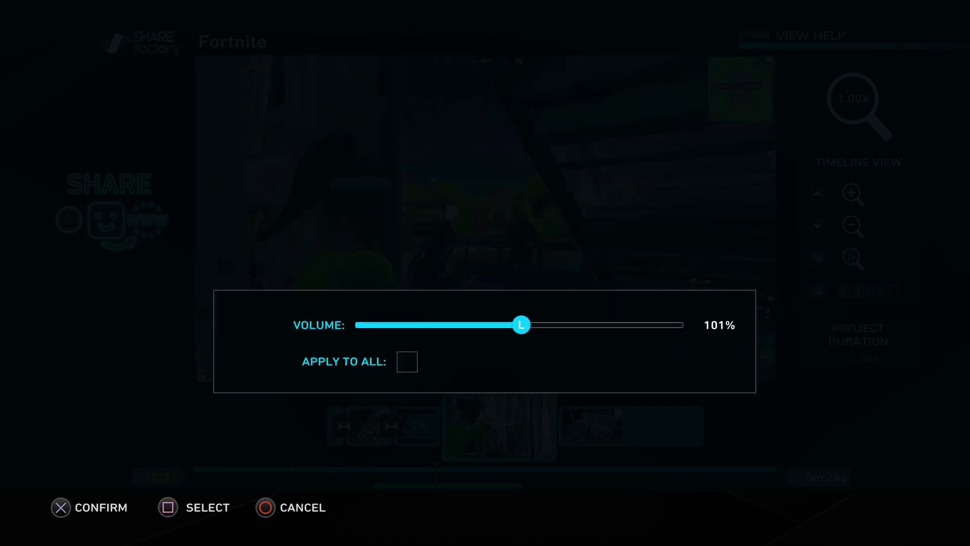
{"action": "key", "text": "Return"}
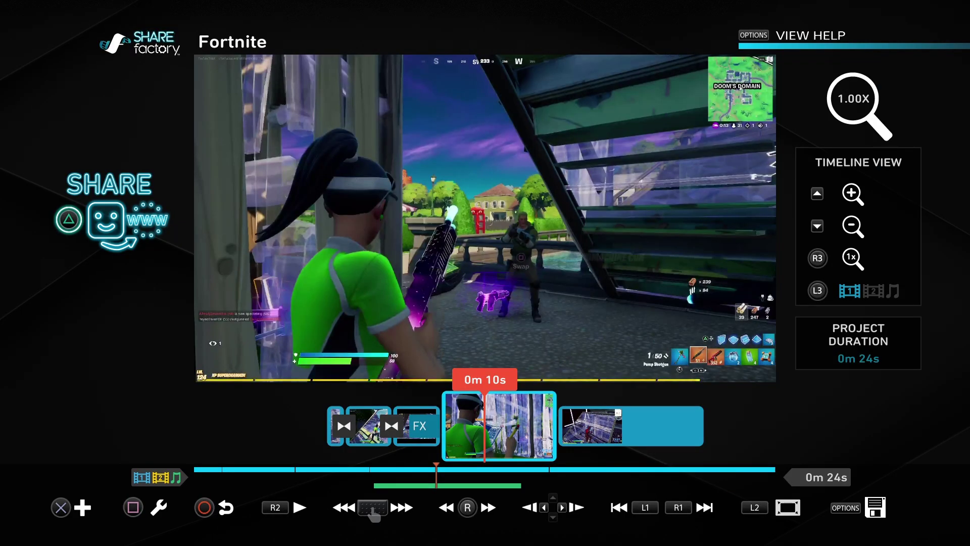
Step: Set the music clip's volume to 84% and finish editing music
{"action": "key", "text": "Return"}
{"action": "key", "text": "Left"}
{"action": "key", "text": "Return"}
{"action": "key", "text": "Return"}
{"action": "key", "text": "Down"}
{"action": "key", "text": "Left"}
{"action": "key", "text": "Return"}
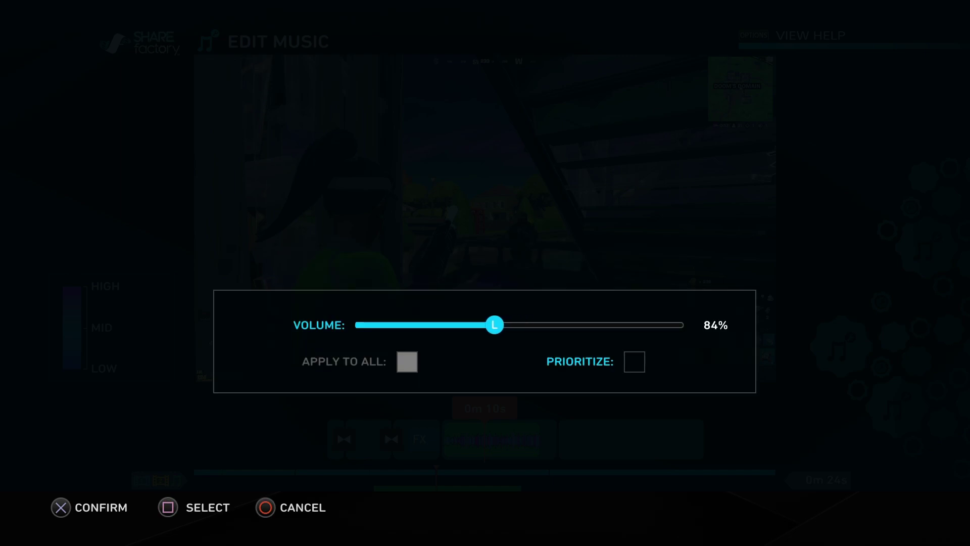
{"action": "key", "text": "Return"}
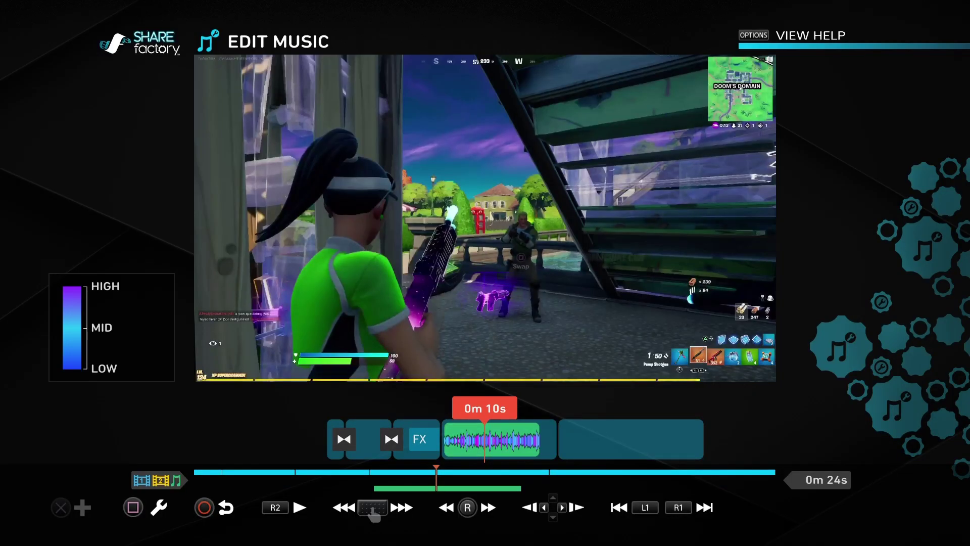
{"action": "key", "text": "Escape"}
Step: Play the green-outfit clip from about 0m 9s to 0m 11s to check the music against the elimination
{"action": "key", "text": "Left"}
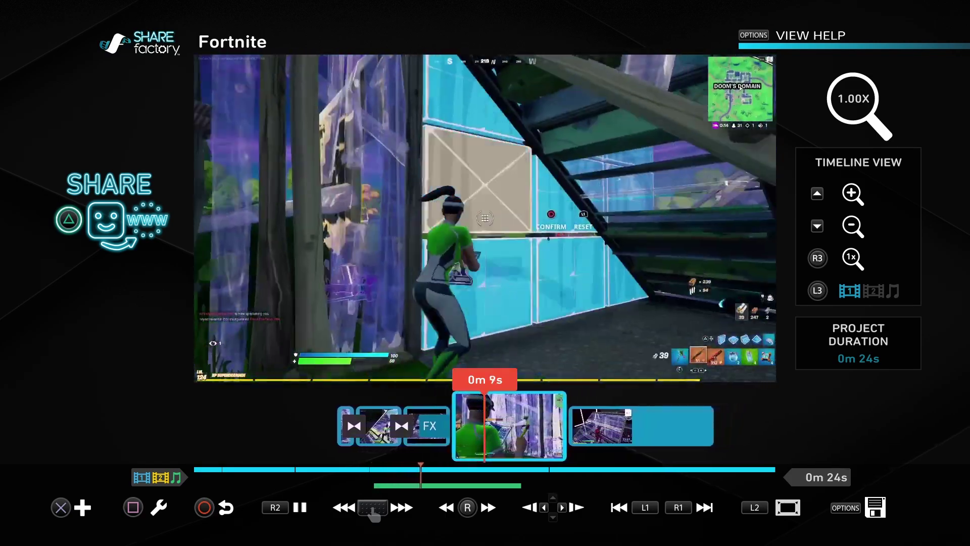
{"action": "key", "text": "R2"}
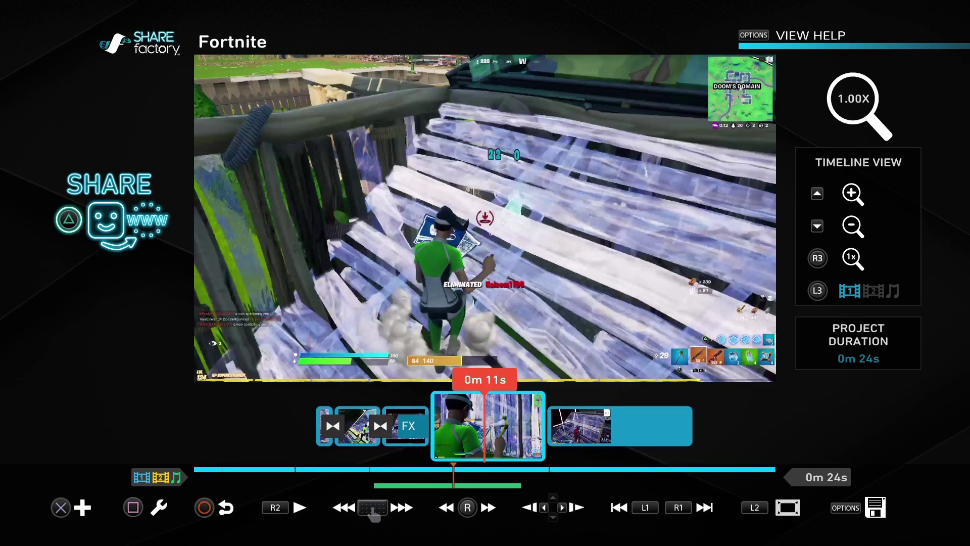
{"action": "key", "text": "Left"}
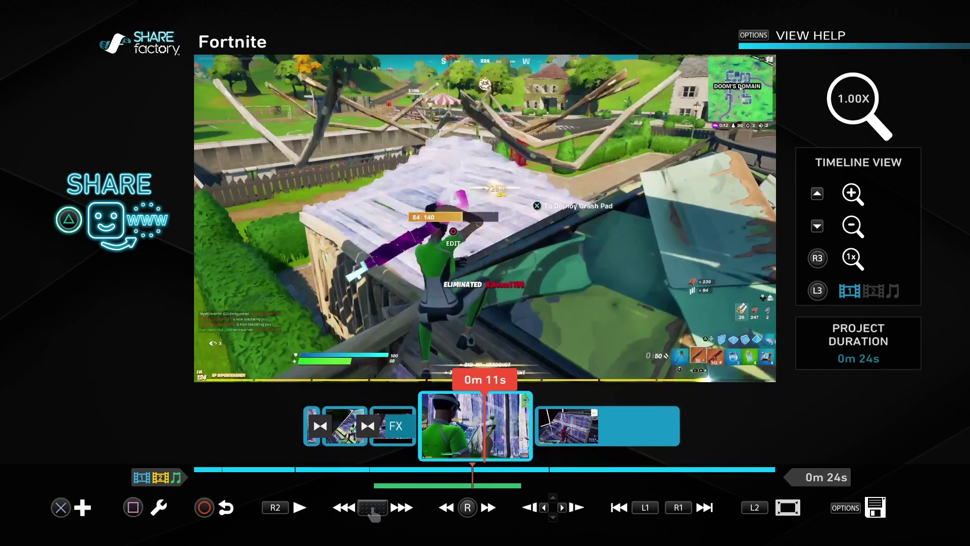
{"action": "key", "text": "Return"}
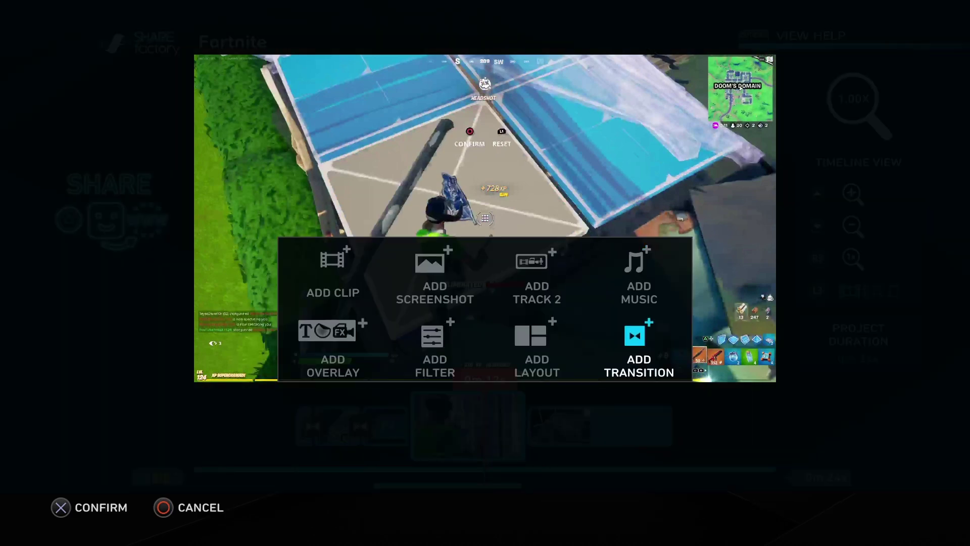
{"action": "key", "text": "Return"}
{"action": "key", "text": "Right"}
{"action": "key", "text": "Return"}
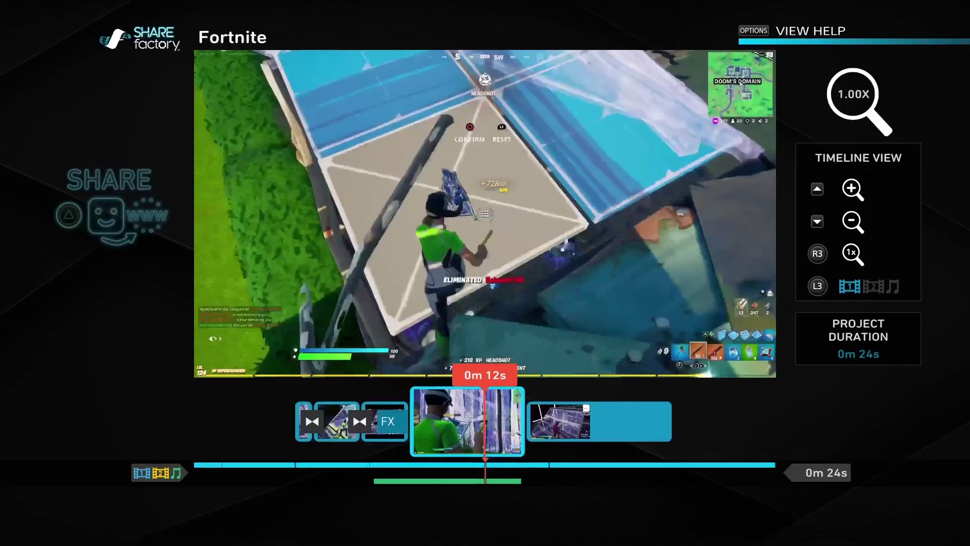
{"action": "key", "text": "Return"}
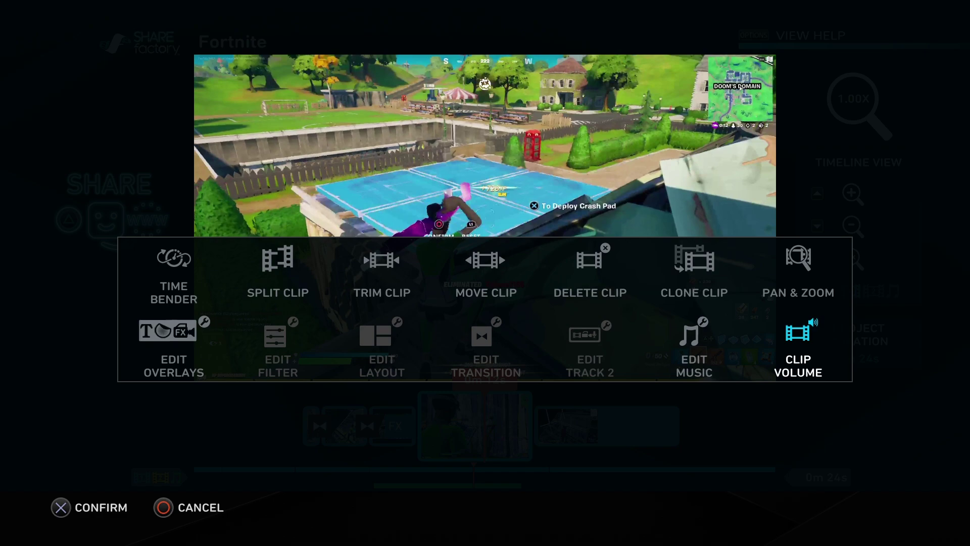
{"action": "key", "text": "Return"}
{"action": "key", "text": "Return"}
{"action": "key", "text": "Escape"}
{"action": "key", "text": "Right"}
{"action": "key", "text": "Return"}
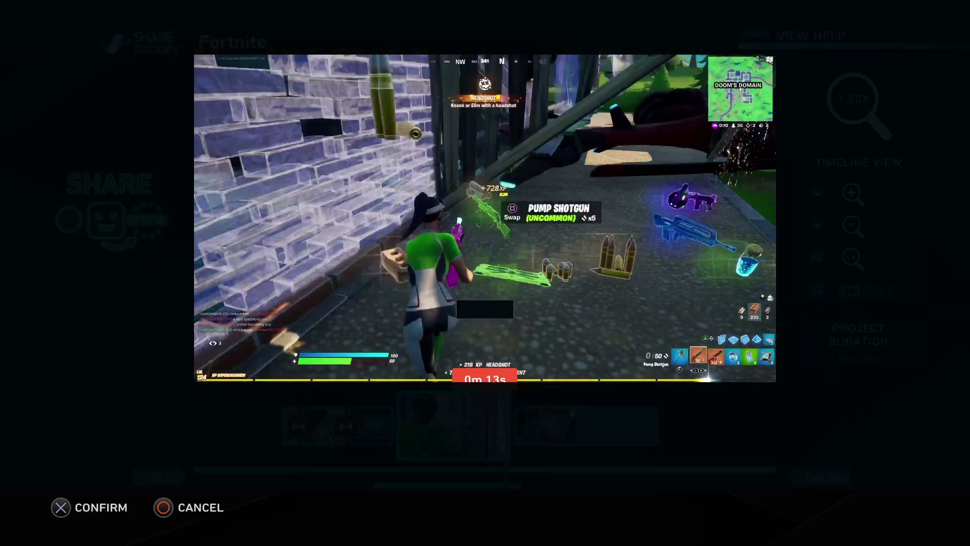
Step: Browse the Dissolves transitions as far as Fade To Color for the green-outfit clip
{"action": "key", "text": "Return"}
{"action": "key", "text": "Return"}
{"action": "key", "text": "Right"}
{"action": "key", "text": "Right"}
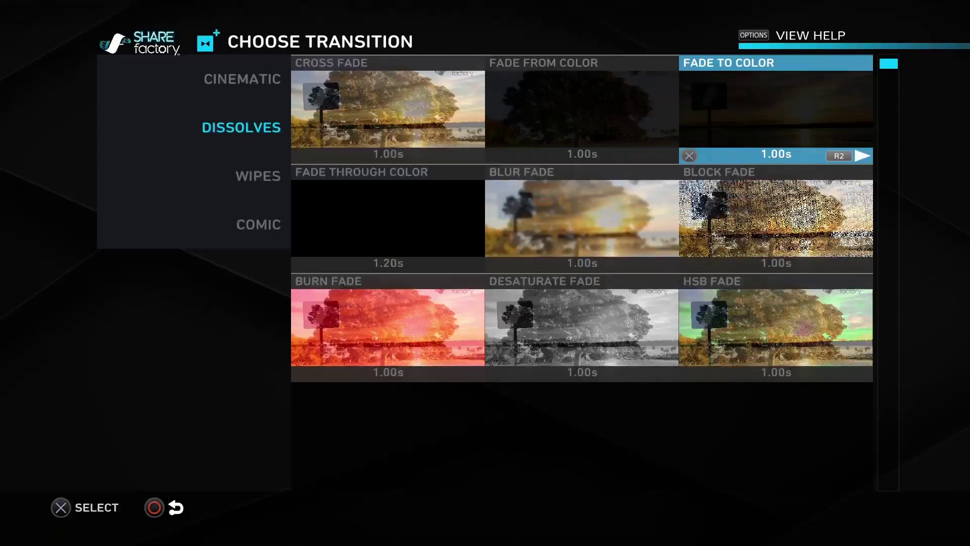
{"action": "key", "text": "Return"}
{"action": "key", "text": "Left"}
{"action": "key", "text": "Return"}
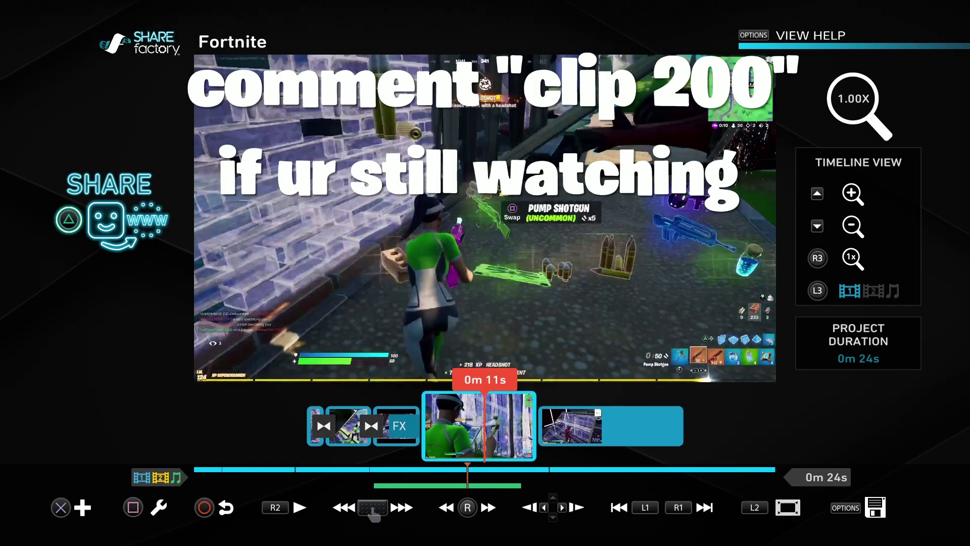
Step: Play the last clip from about 0m 18s to locate its elimination
{"action": "key", "text": "Left"}
{"action": "key", "text": "Right"}
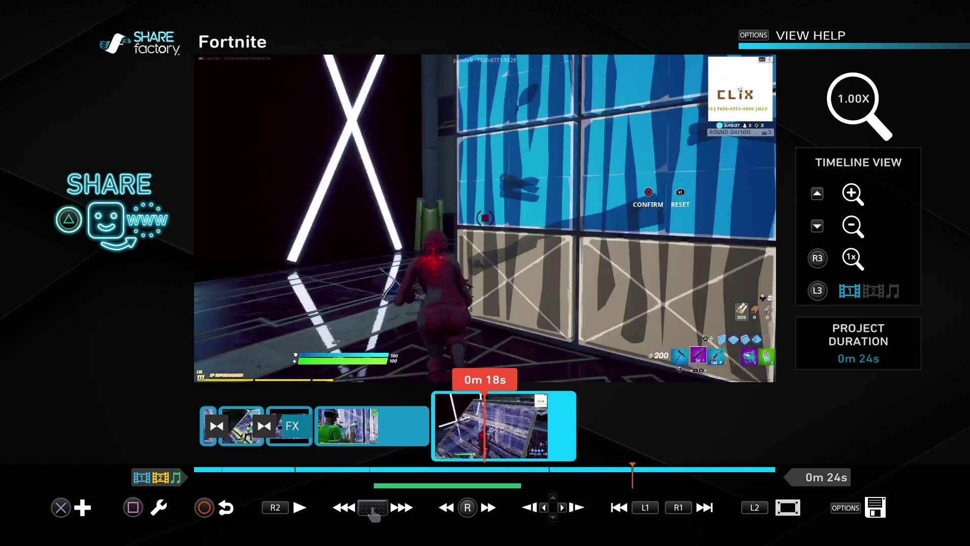
{"action": "key", "text": "space"}
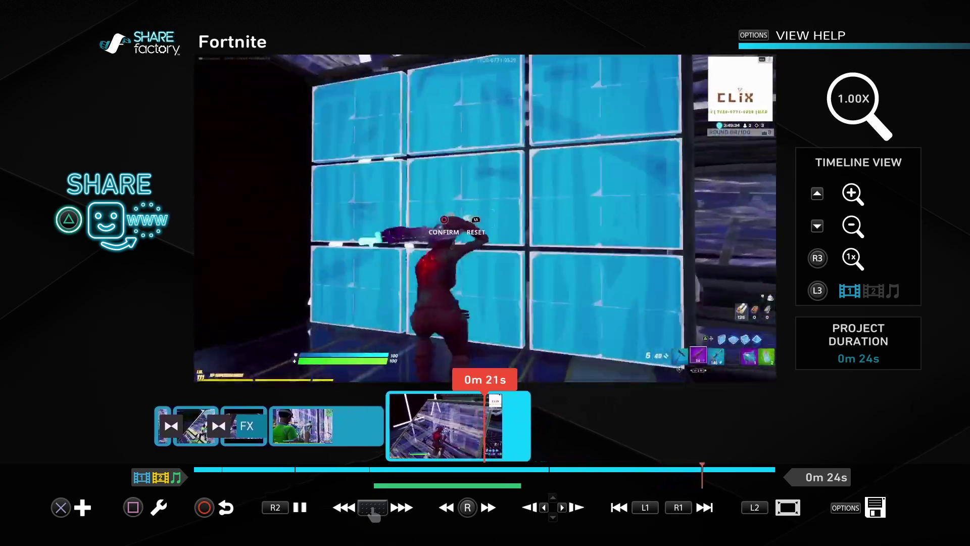
Step: Start adding an existing clip on Track 2 at about 0m 21s, by the elimination in the last clip
{"action": "key", "text": "Return"}
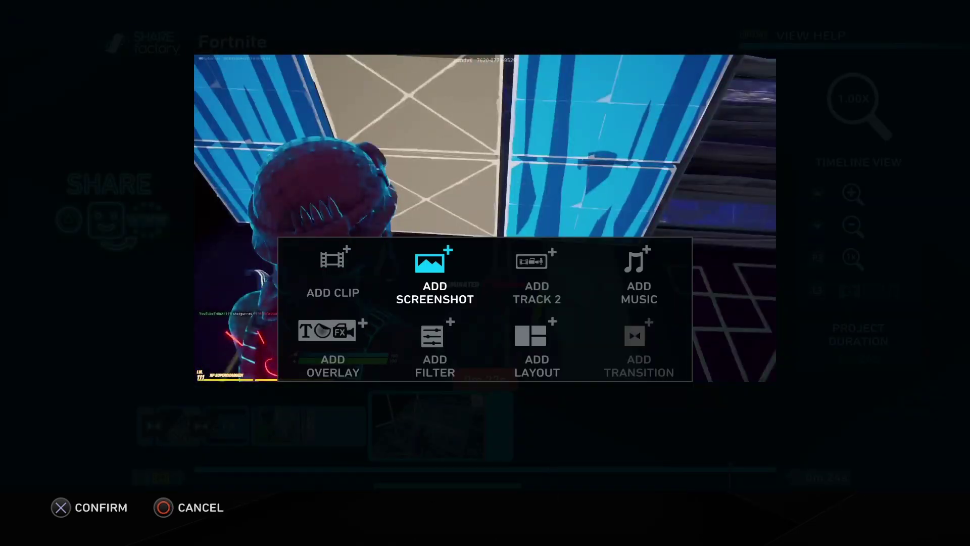
{"action": "key", "text": "Right"}
{"action": "key", "text": "Escape"}
{"action": "key", "text": "Left"}
{"action": "key", "text": "Return"}
{"action": "key", "text": "Right"}
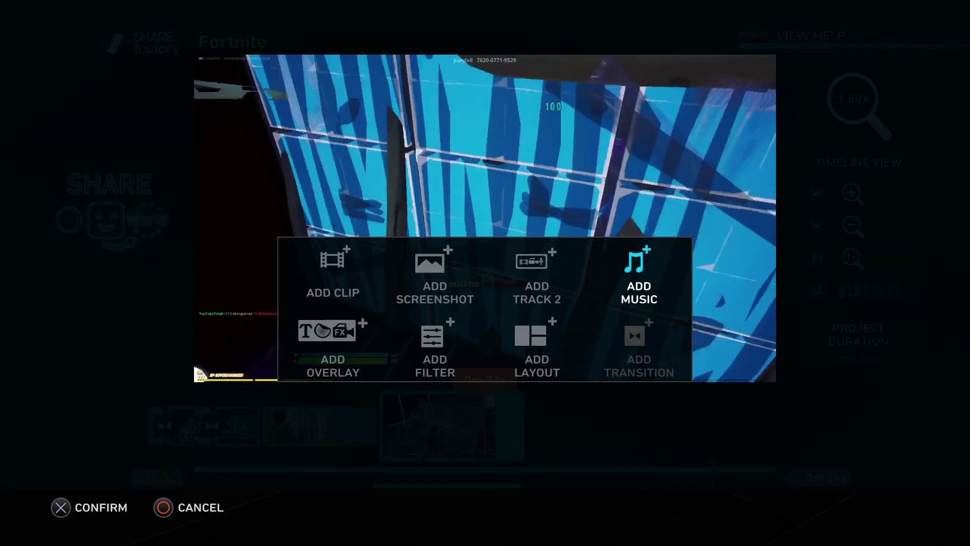
{"action": "key", "text": "Left"}
{"action": "key", "text": "Return"}
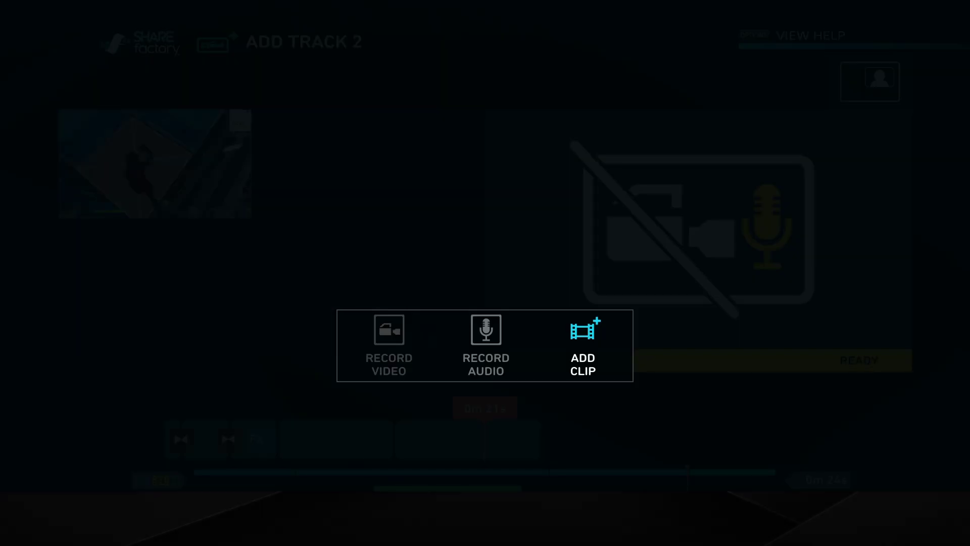
{"action": "key", "text": "Return"}
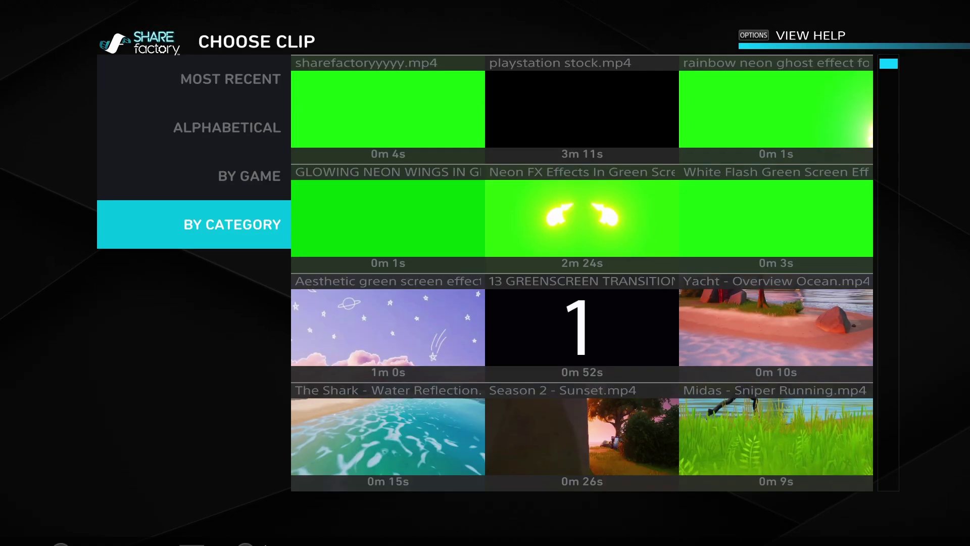
Step: Choose the 3-second White Flash green screen clip as the Track 2 clip over the last elimination
{"action": "key", "text": "Right"}
{"action": "key", "text": "Right"}
{"action": "key", "text": "Right"}
{"action": "key", "text": "Down"}
{"action": "key", "text": "Right"}
{"action": "key", "text": "Left"}
{"action": "key", "text": "Return"}
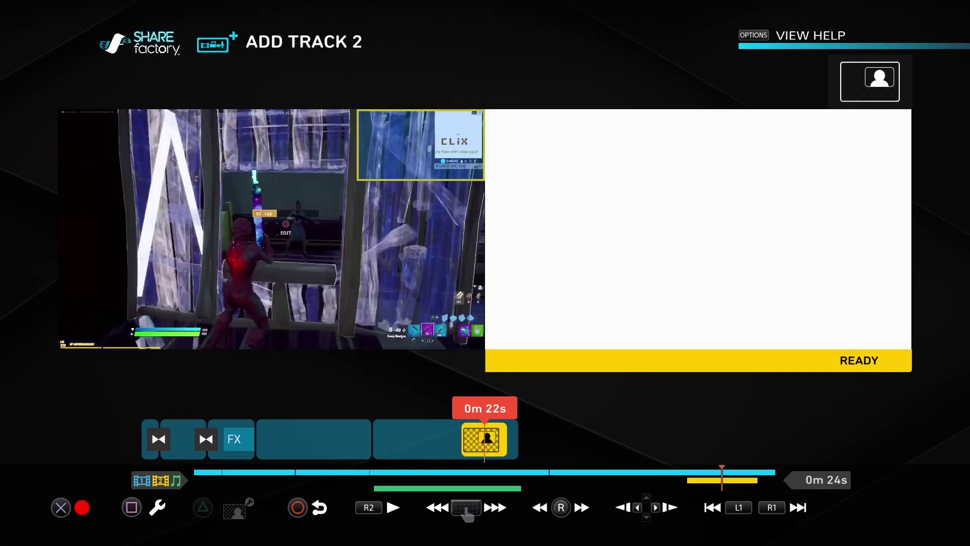
Step: Set the flash clip's PIP layout so that it covers the full frame
{"action": "key", "text": "Return"}
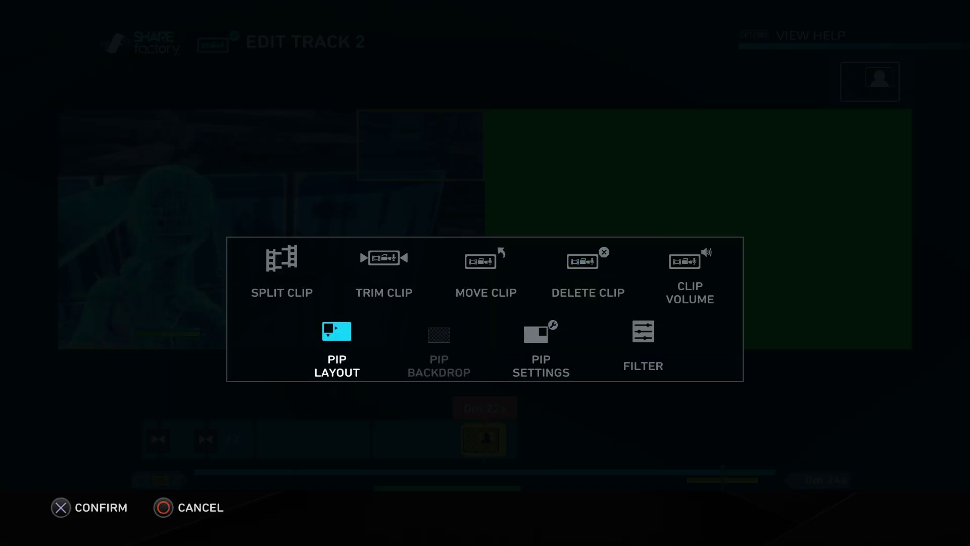
{"action": "key", "text": "Return"}
{"action": "key", "text": "Return"}
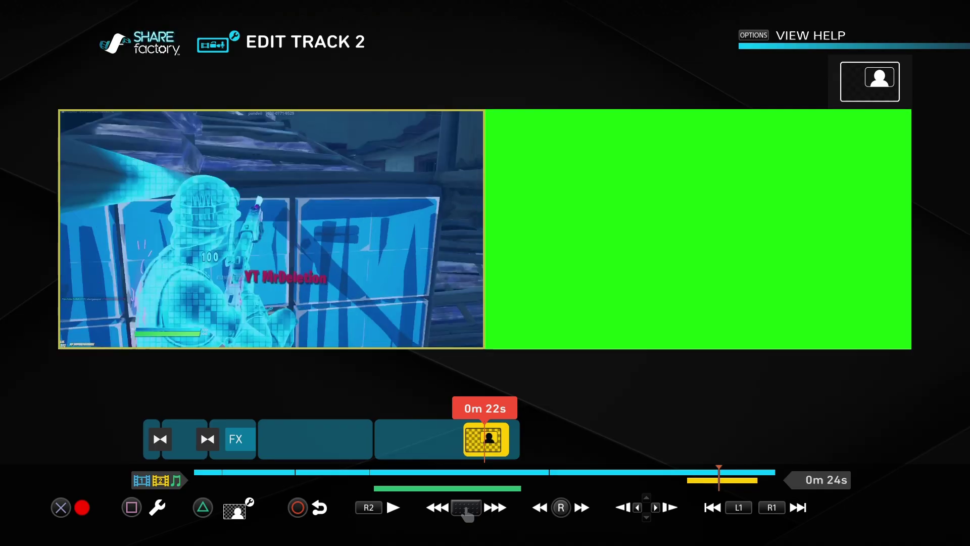
Step: Open the flash clip in chroma key adjust mode and bring up its adjustment options
{"action": "key", "text": "Return"}
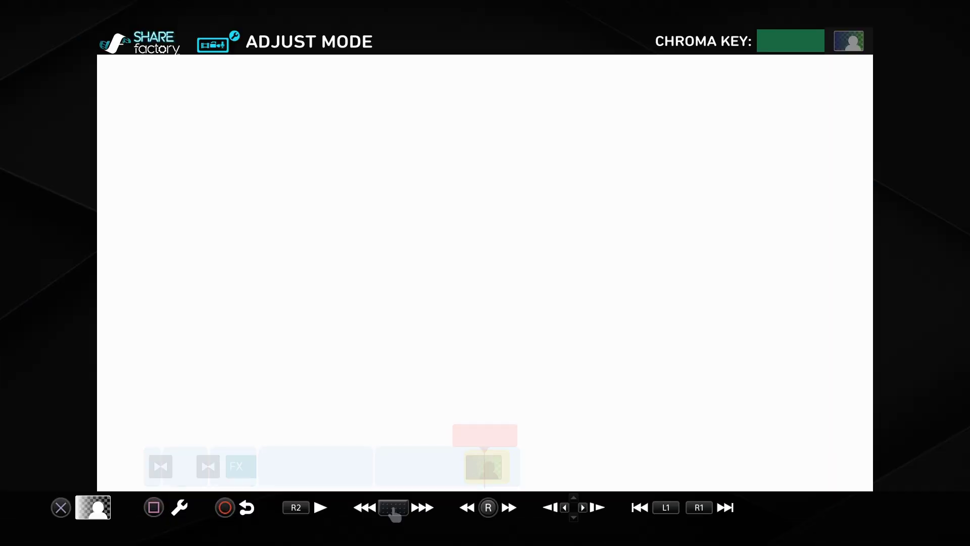
{"action": "key", "text": "Return"}
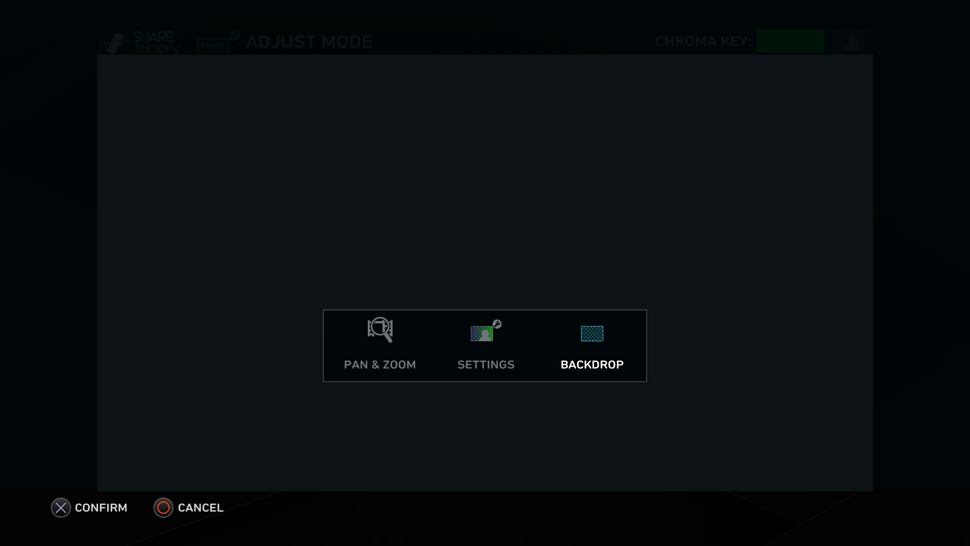